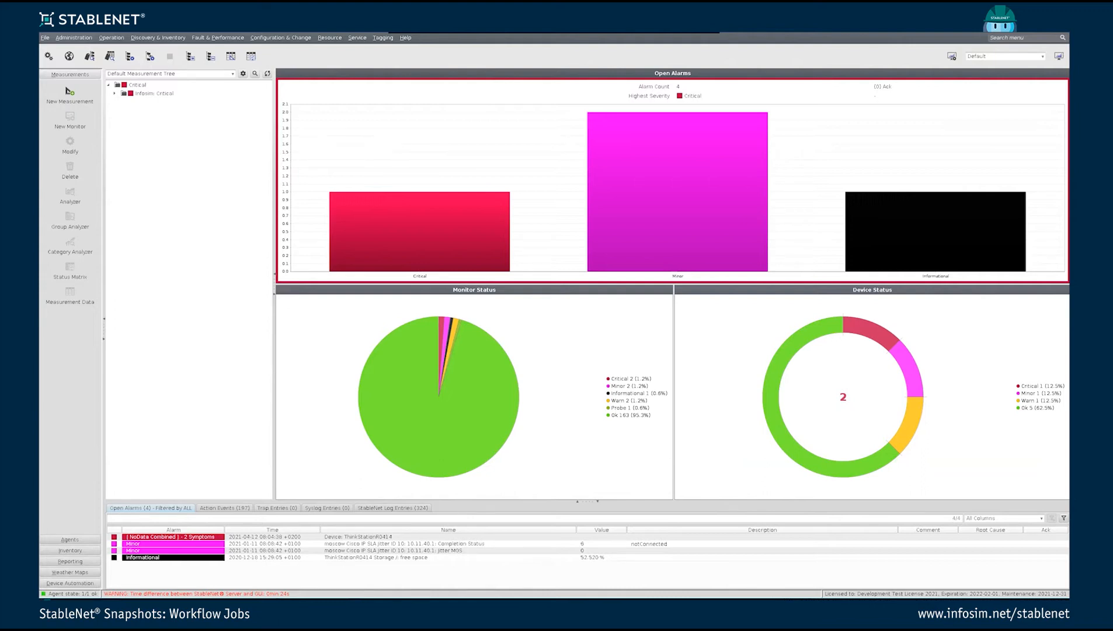
# - Review the workflow job files, selecting the executionchain_10.1 and the Cisco ACI discovery generation files, and close the list
pyautogui.moveTo(952, 227)
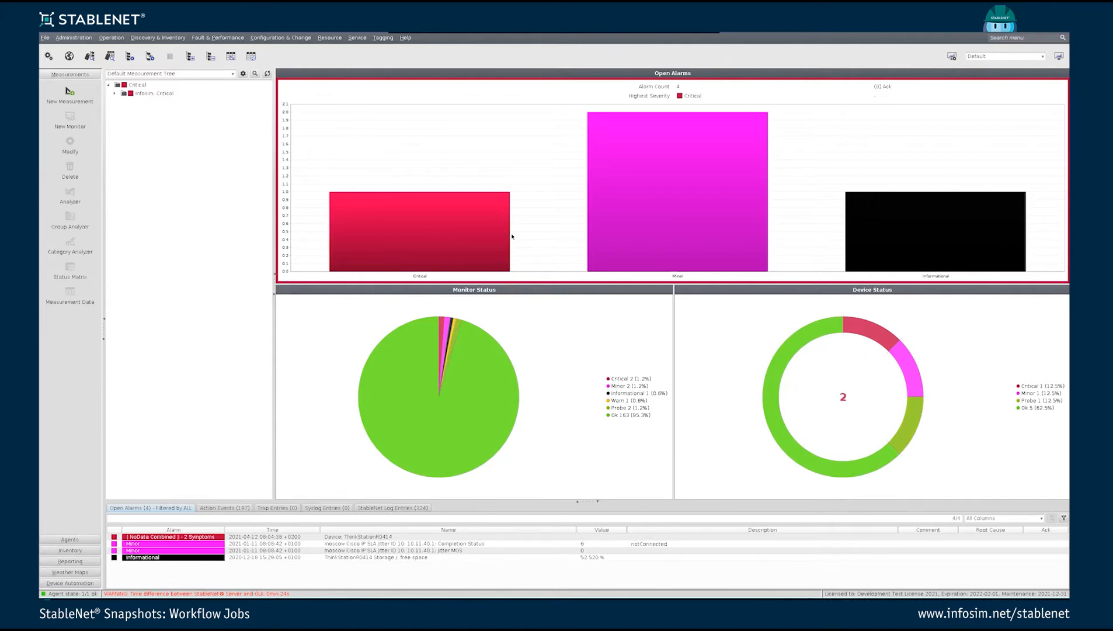
pyautogui.moveTo(500, 233)
pyautogui.click(281, 37)
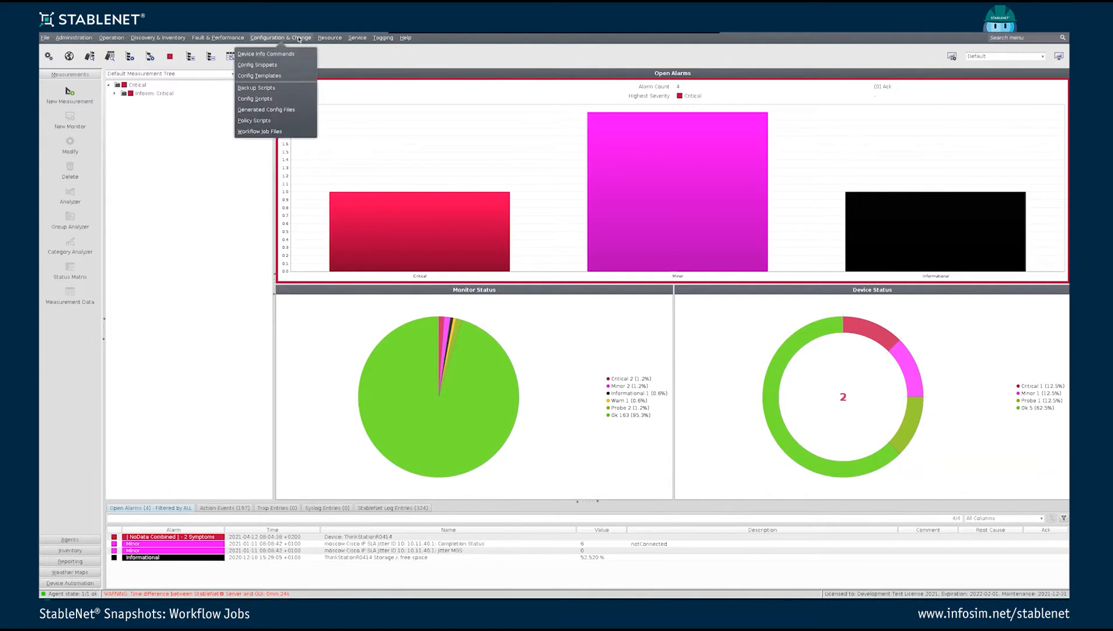
pyautogui.click(280, 132)
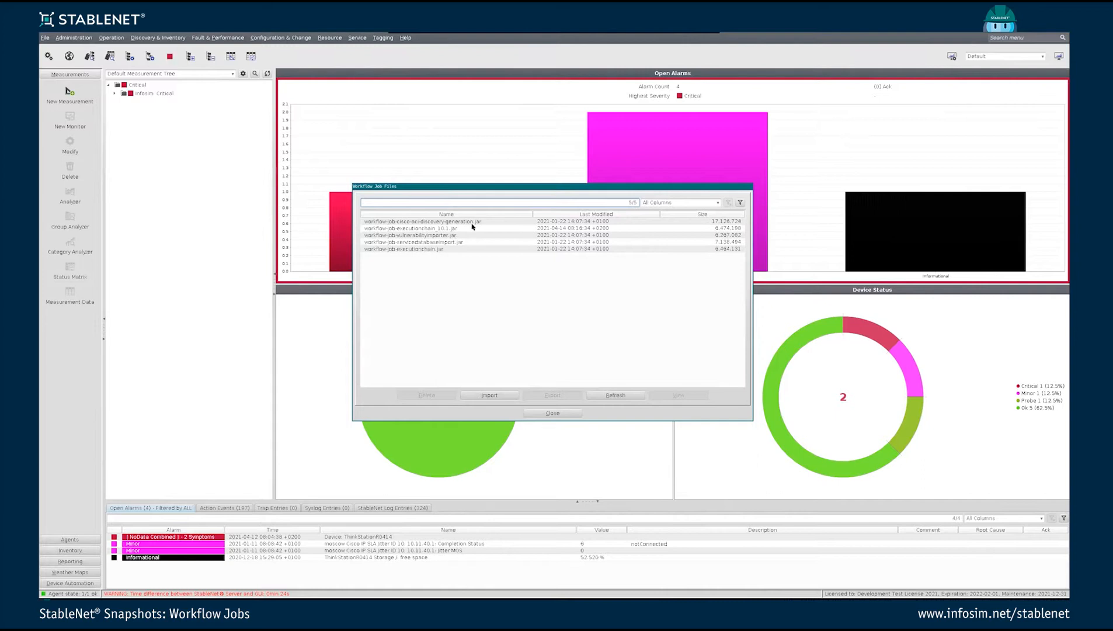
pyautogui.click(438, 228)
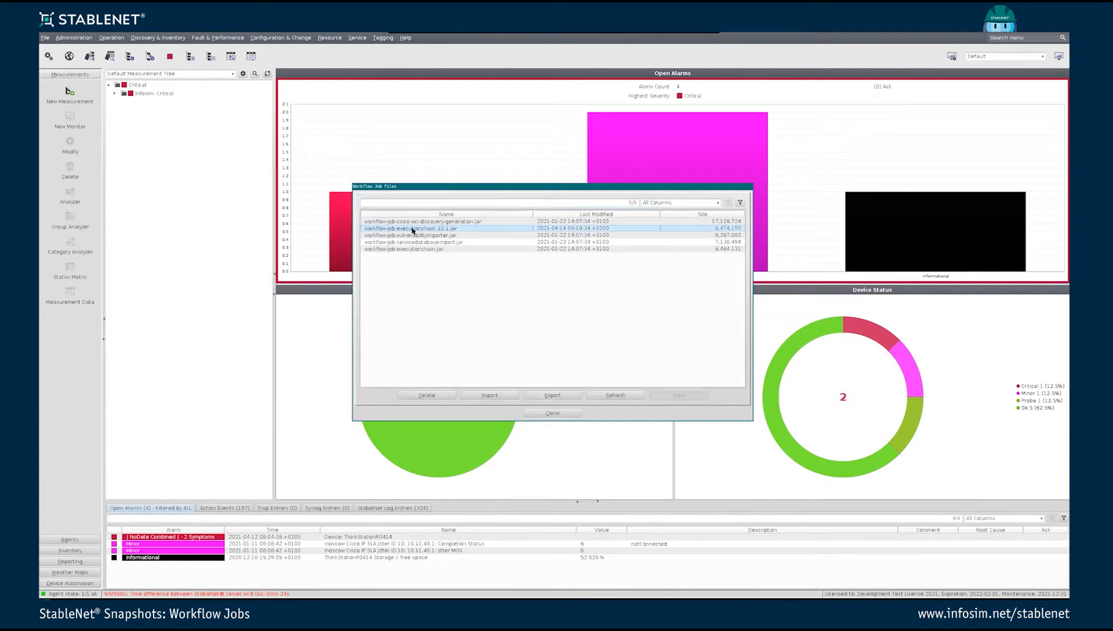
pyautogui.click(417, 222)
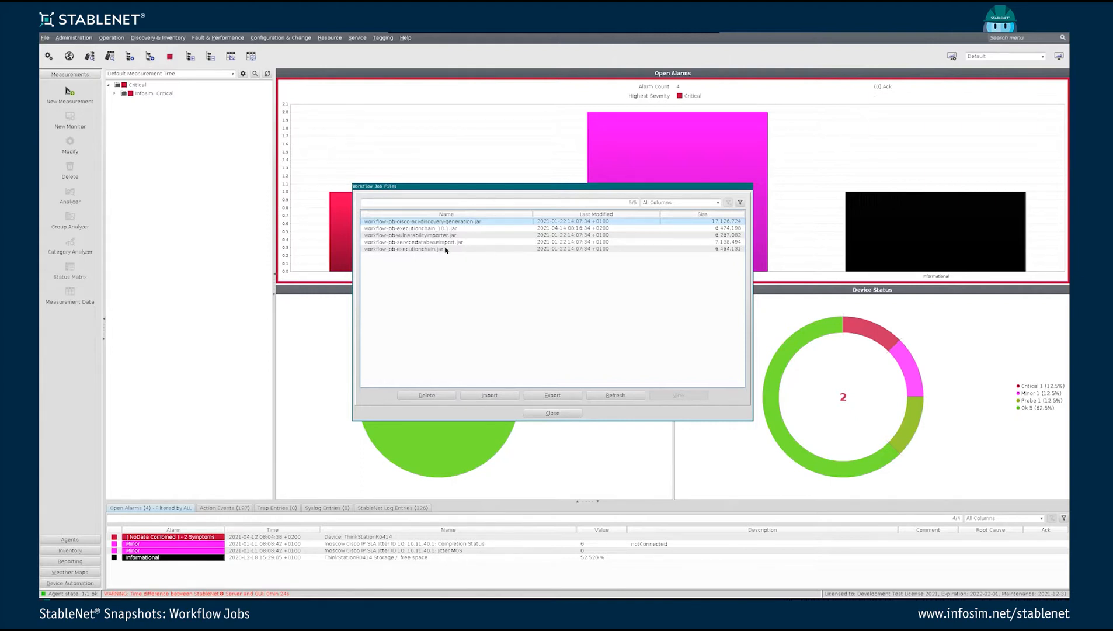
pyautogui.click(552, 413)
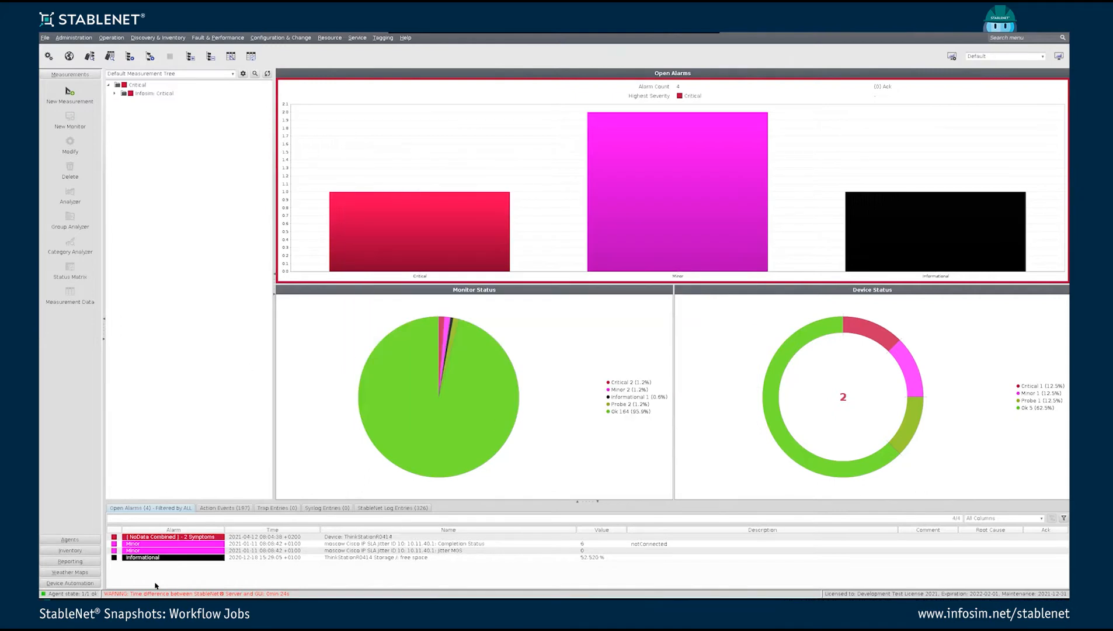
# - Start adding a workflow job under Device Automation and name it Example
pyautogui.click(71, 583)
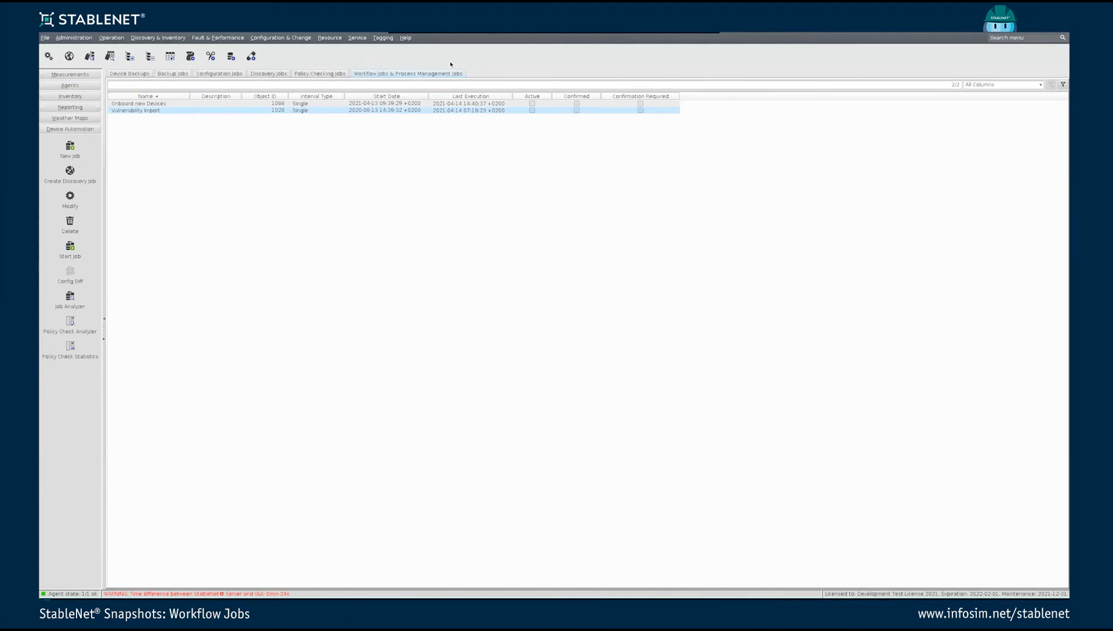
pyautogui.click(70, 153)
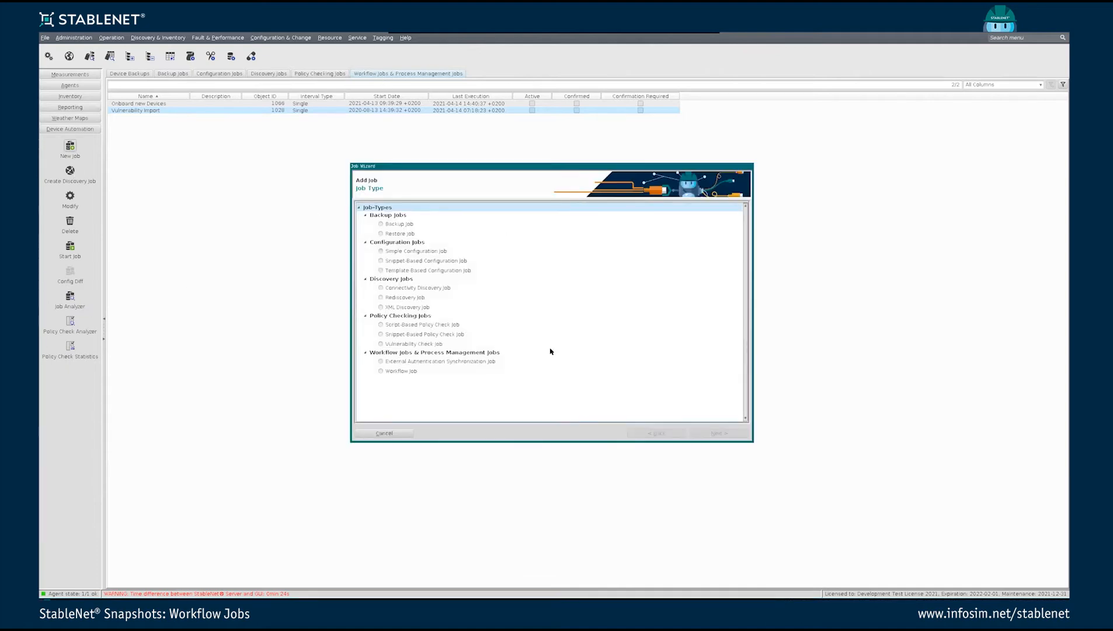
pyautogui.click(403, 371)
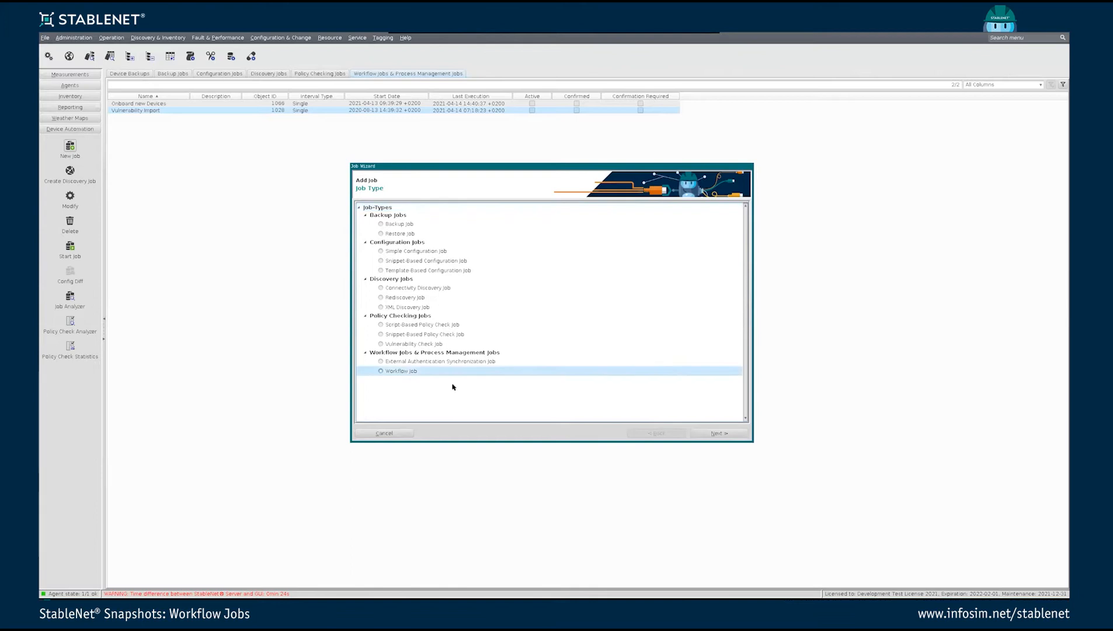
pyautogui.click(716, 434)
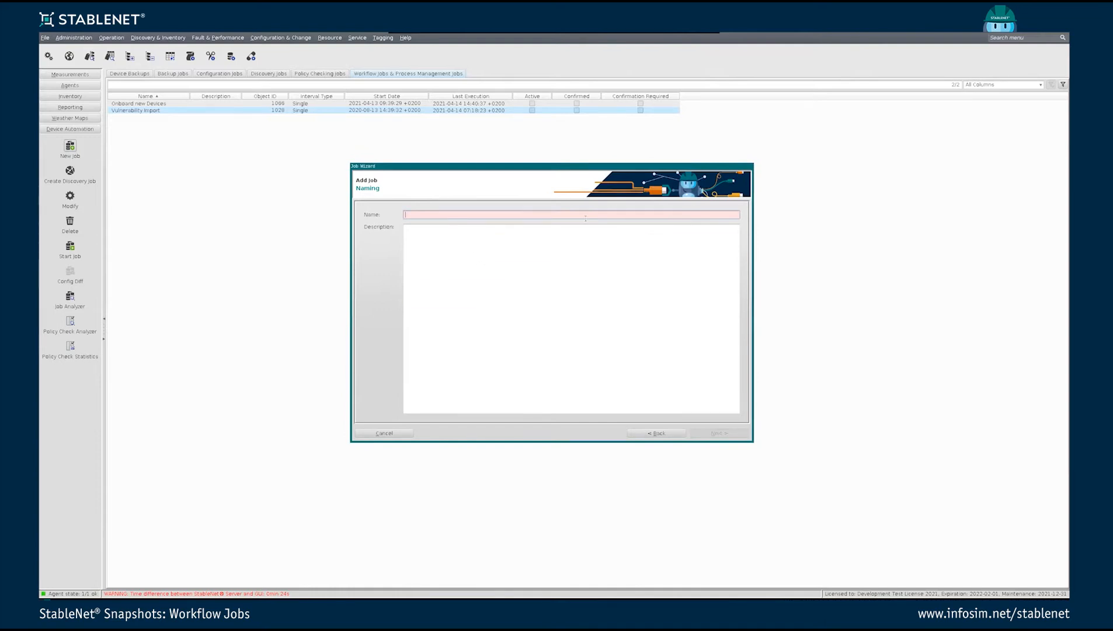
pyautogui.write('Example')
pyautogui.click(693, 404)
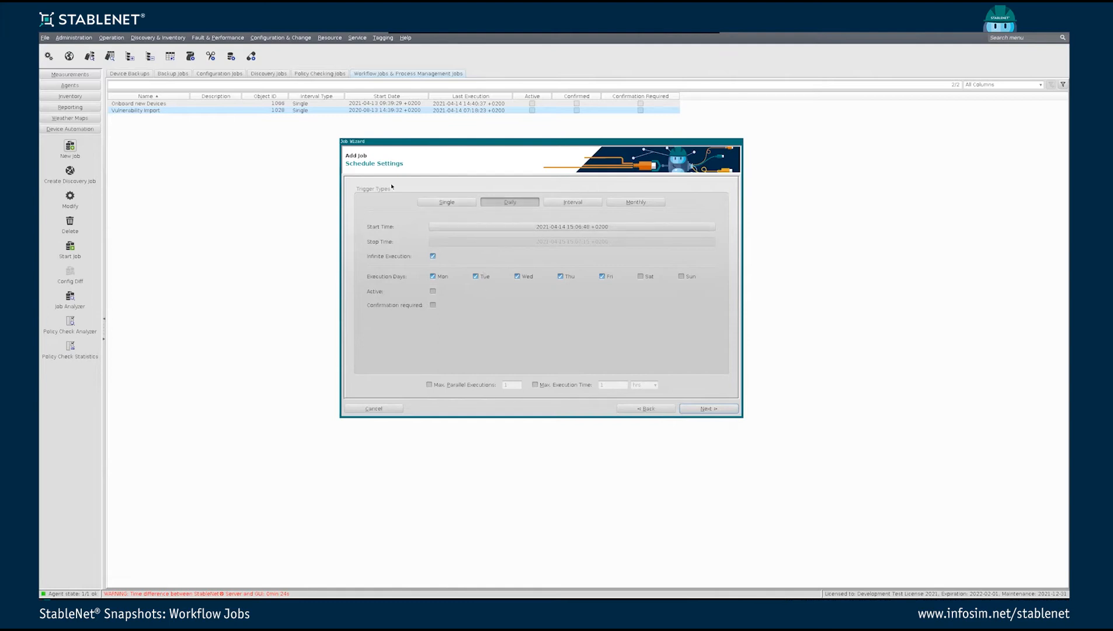
# - Schedule the job for single execution and accept the default device selection
pyautogui.click(454, 205)
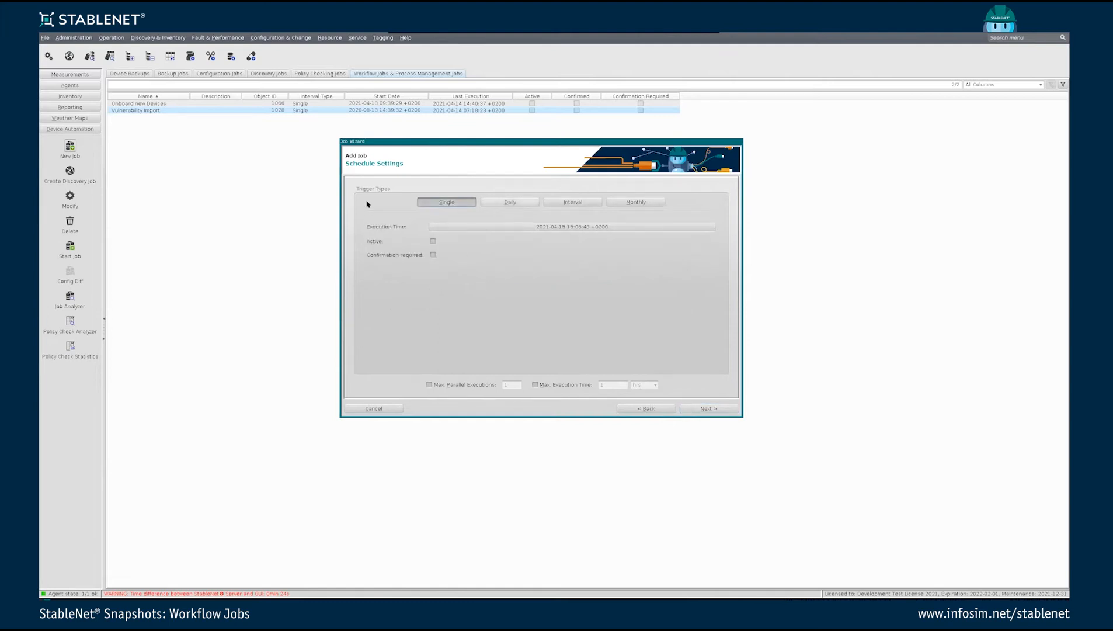
pyautogui.click(714, 408)
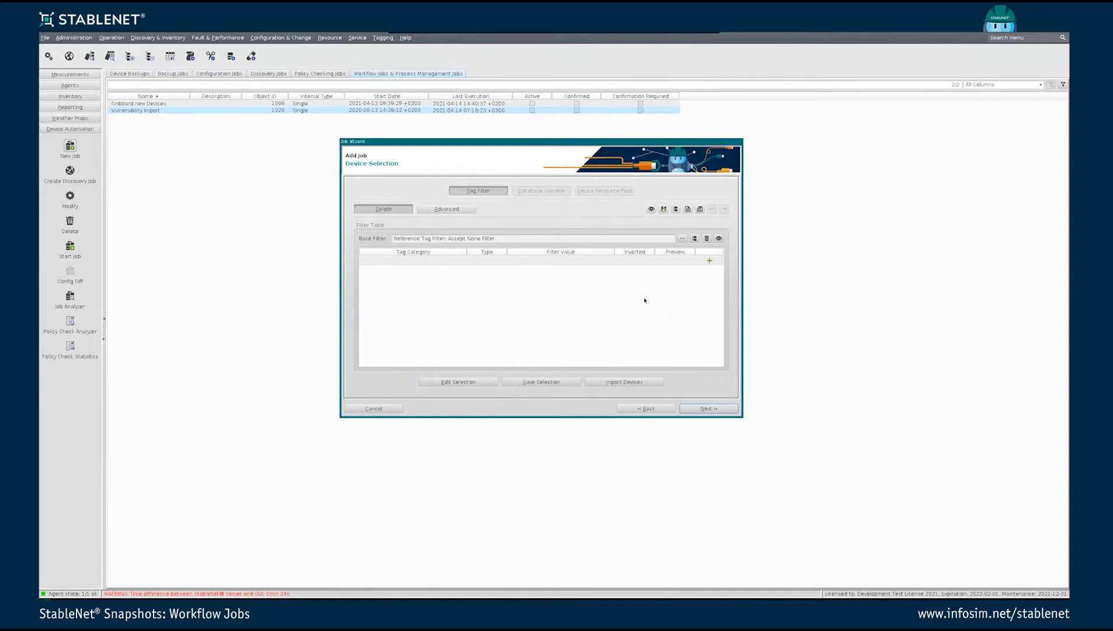
pyautogui.click(709, 409)
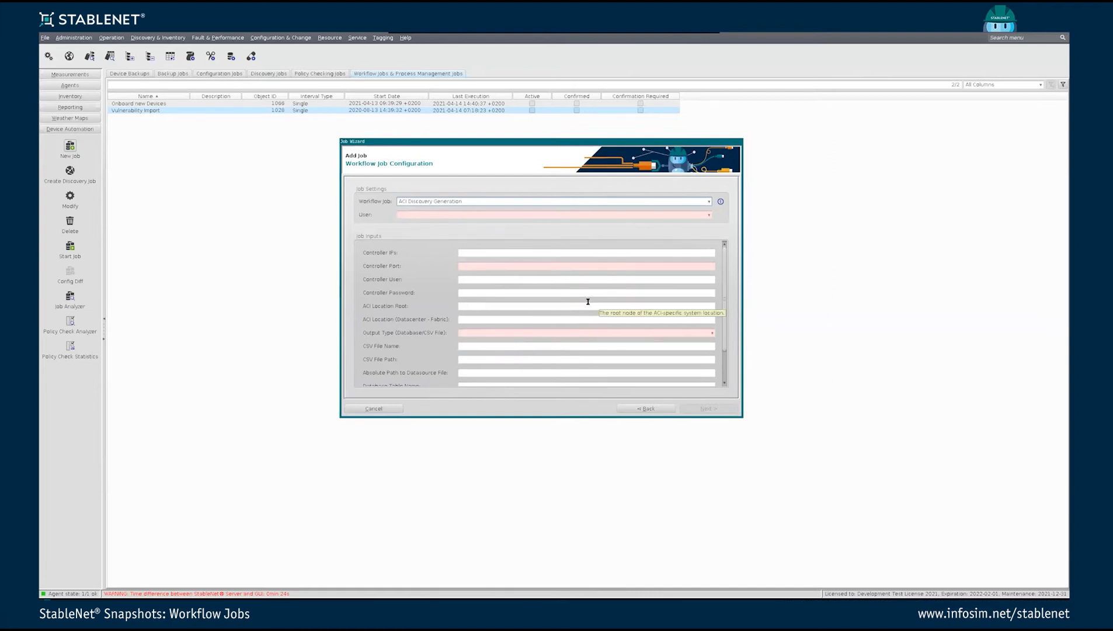
# - Set the job's user to infosim and examine the job inputs of the ACI Discovery Generation workflow
pyautogui.click(708, 202)
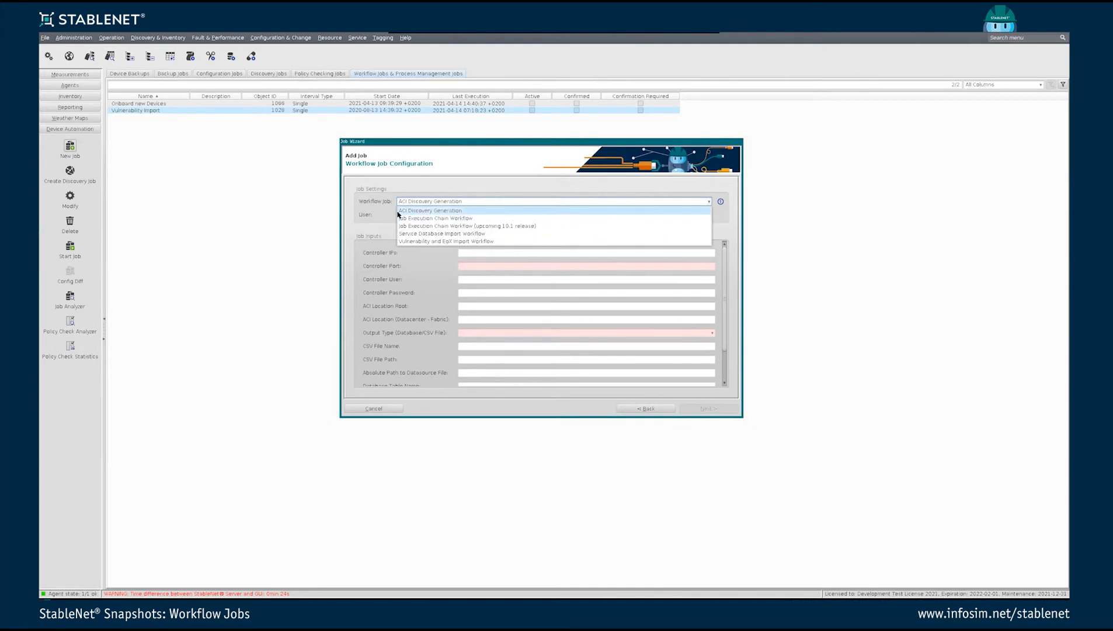
pyautogui.click(377, 229)
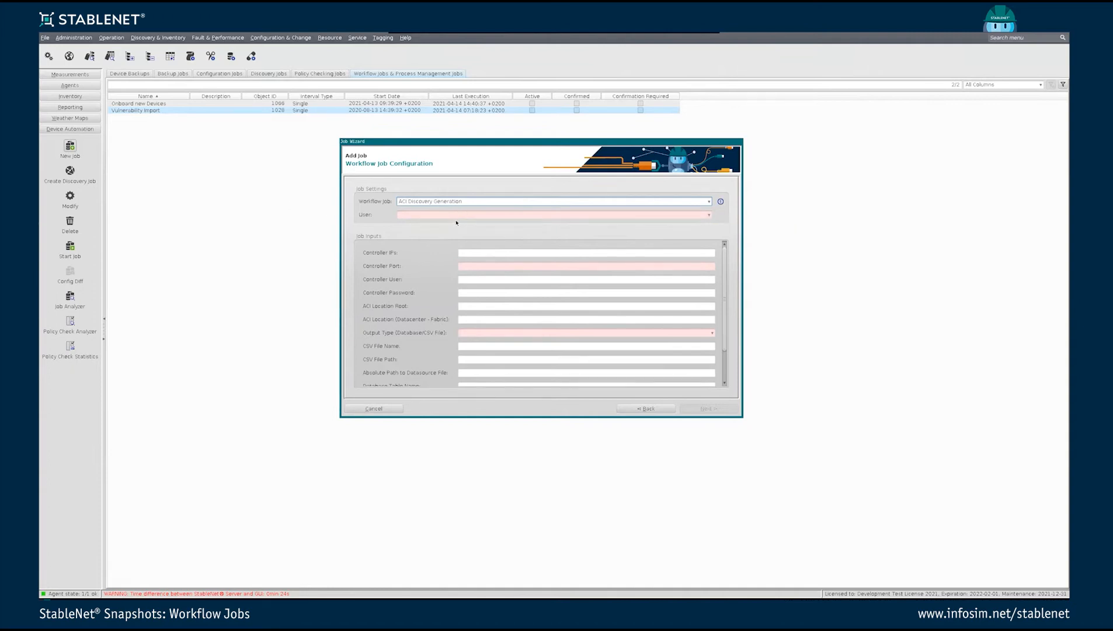
pyautogui.click(417, 215)
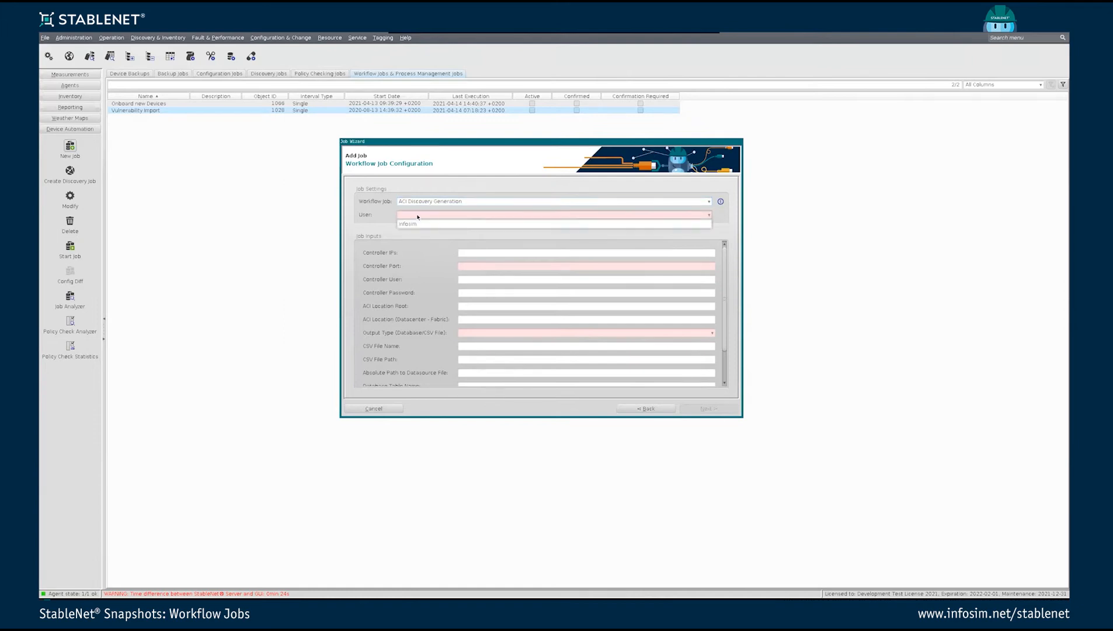
pyautogui.click(416, 224)
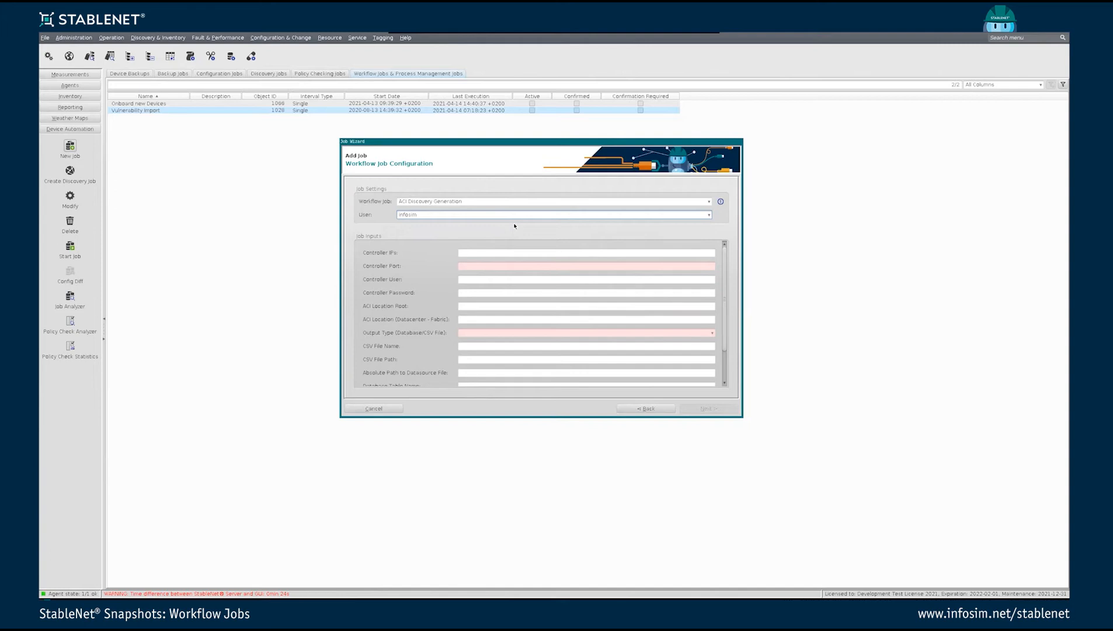
pyautogui.scroll(-2, 423, 284)
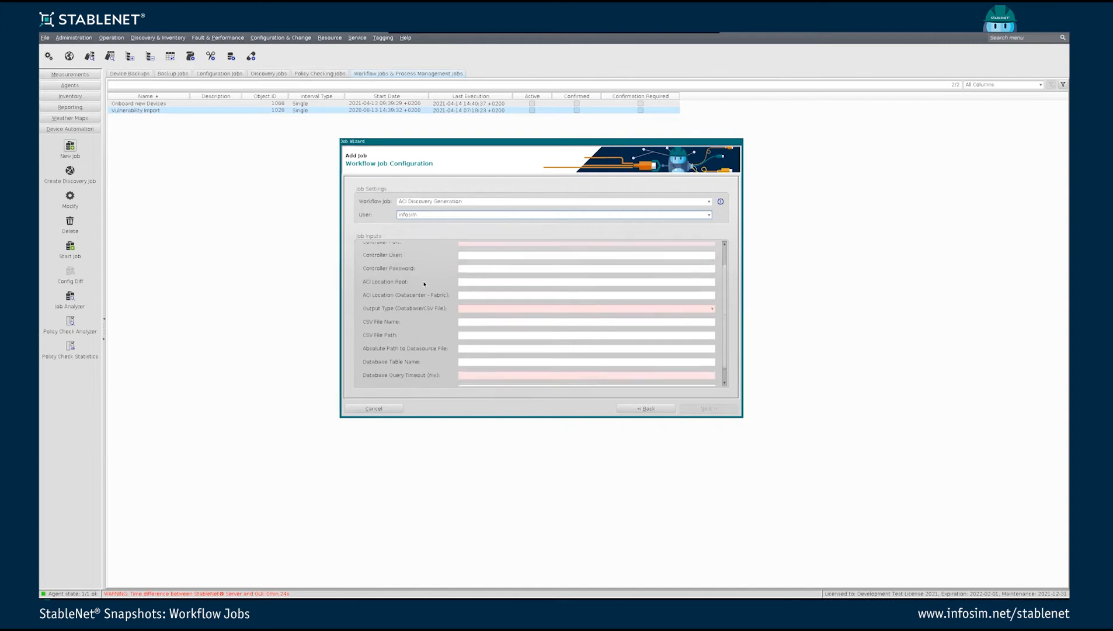
pyautogui.scroll(2, 426, 317)
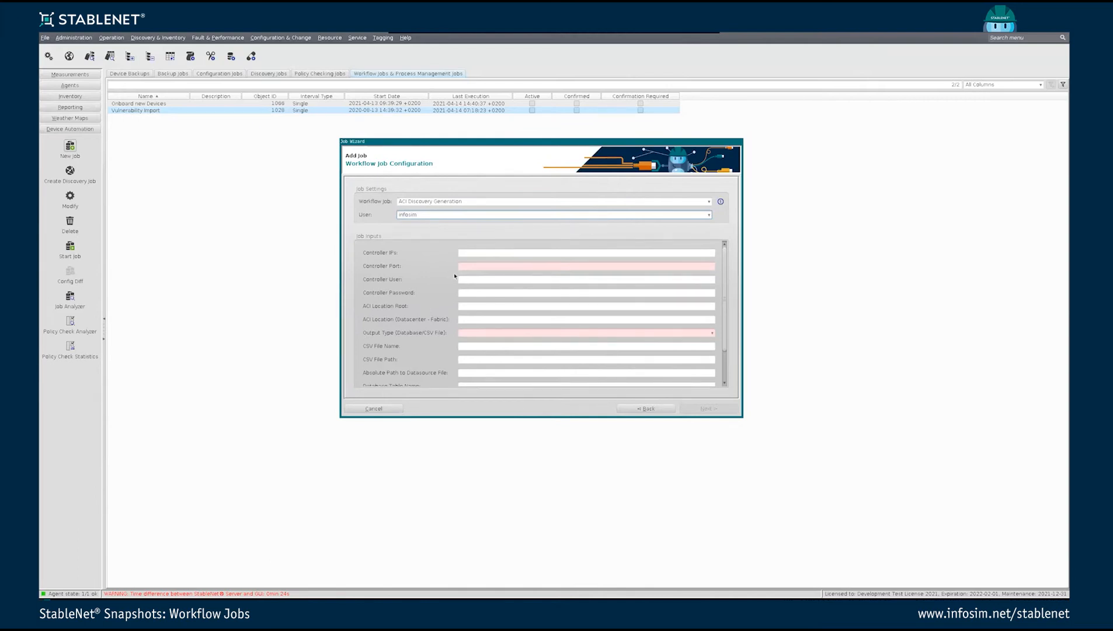
# - Switch the workflow job to Service Database Import Workflow and examine its job inputs
pyautogui.click(708, 202)
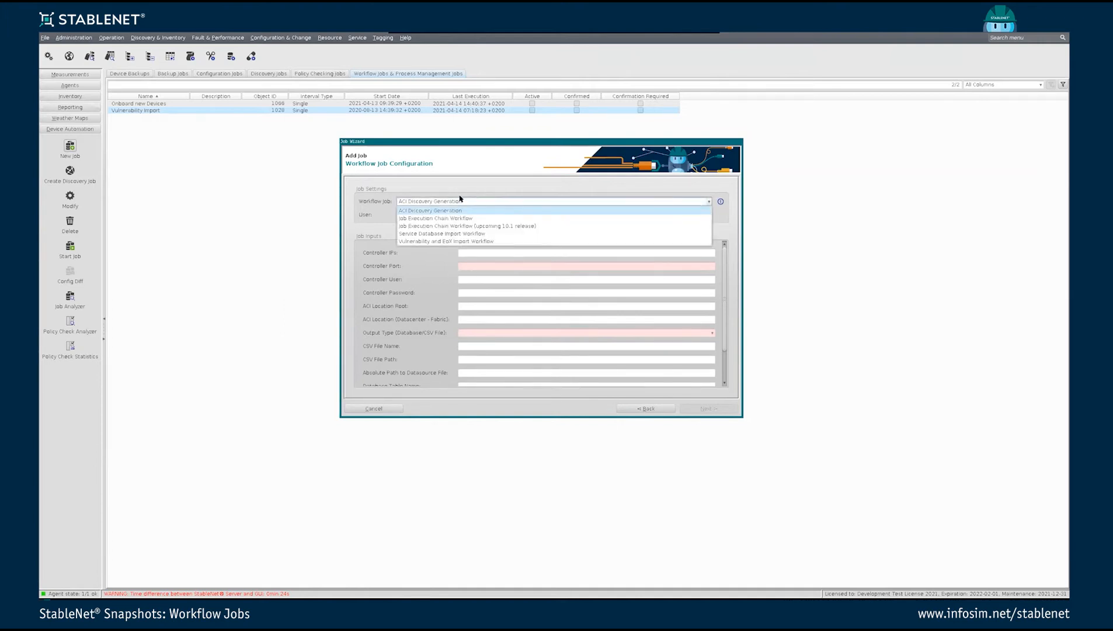
pyautogui.click(450, 233)
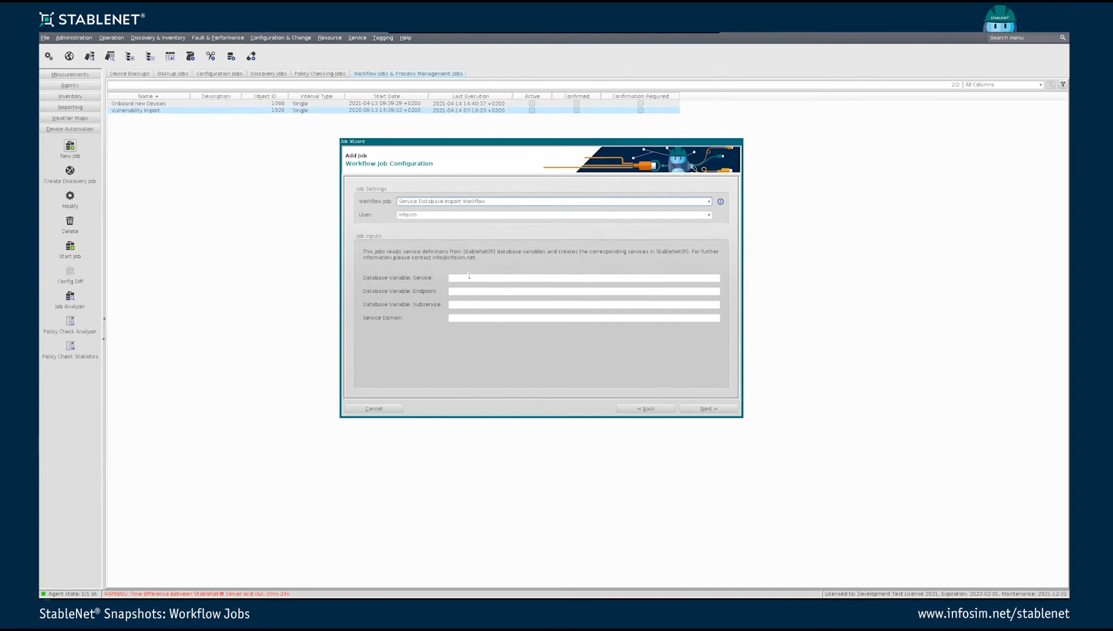
pyautogui.moveTo(487, 318)
# - Switch to the Vulnerability and EoX Import Workflow, examine its job inputs, and cancel adding the job
pyautogui.click(464, 203)
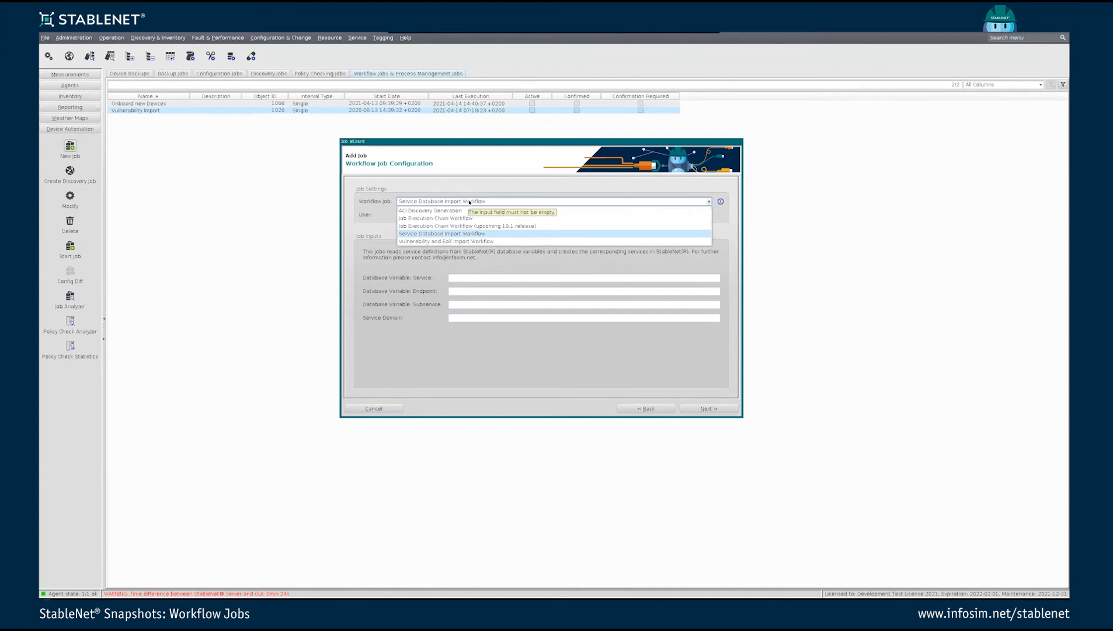
pyautogui.click(468, 242)
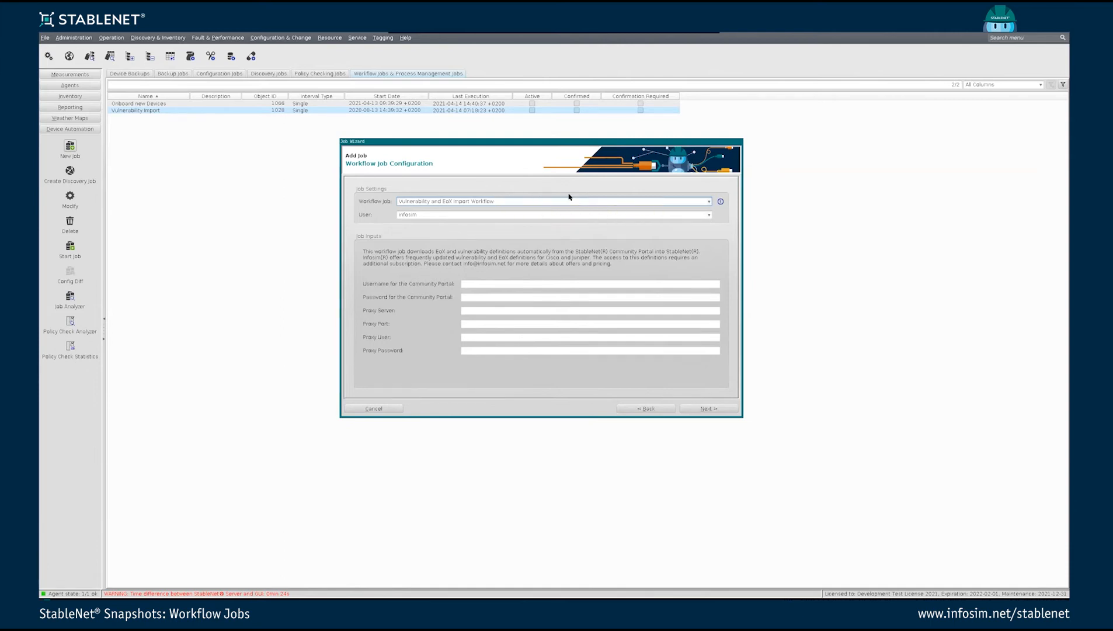
pyautogui.moveTo(492, 142); pyautogui.dragTo(463, 129)
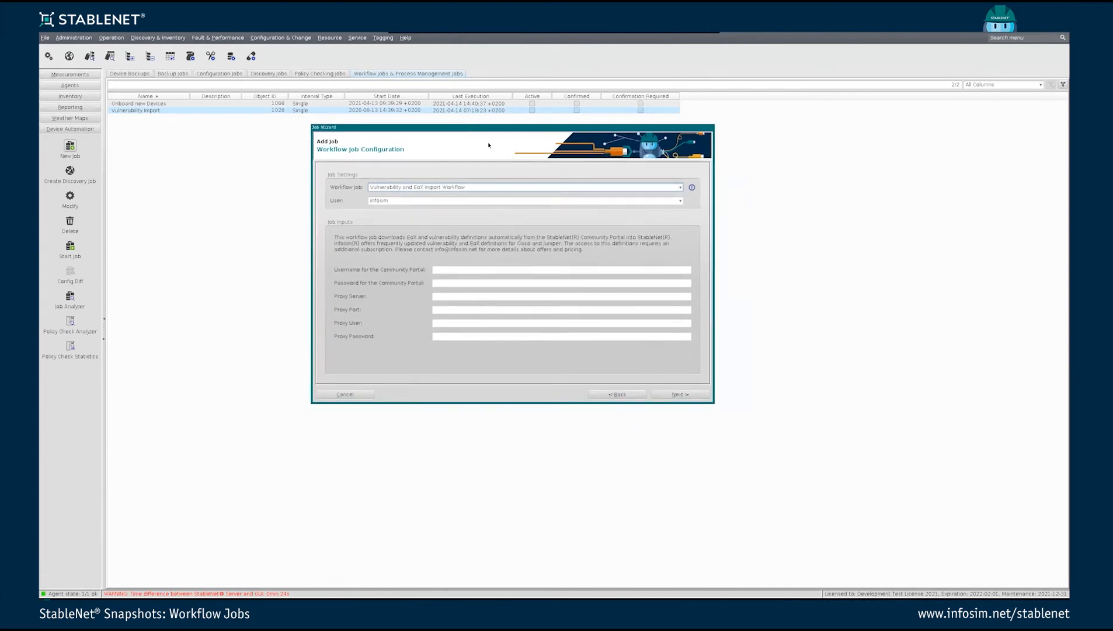
pyautogui.moveTo(499, 127); pyautogui.dragTo(496, 122)
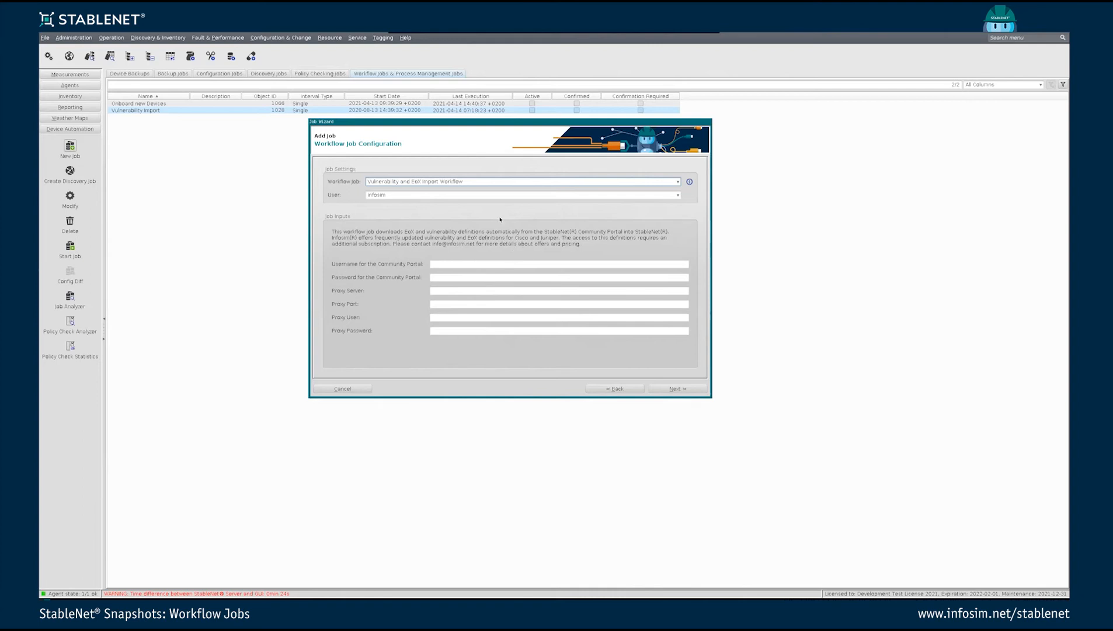
pyautogui.click(348, 389)
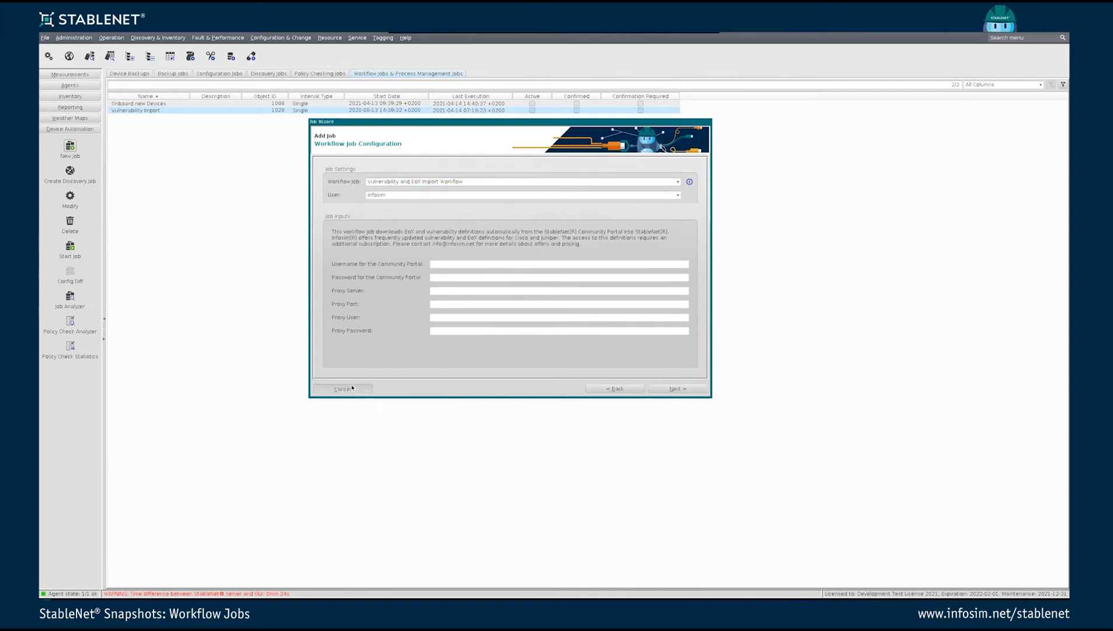
pyautogui.click(476, 263)
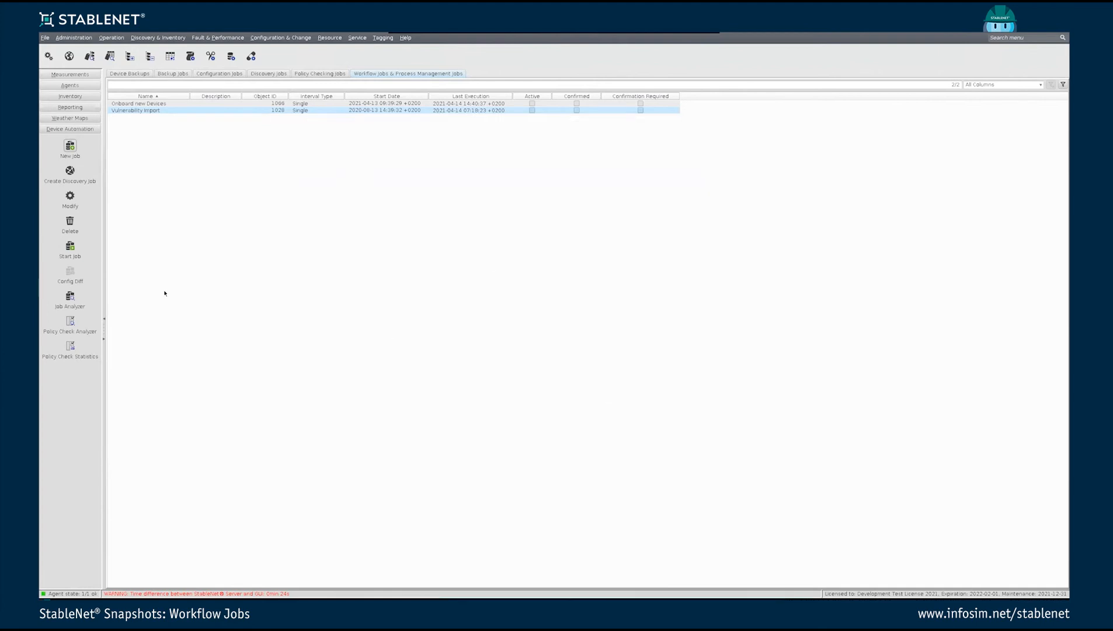
# - Examine the latest execution summary of the Vulnerability Import job in the Job Analyzer and close it
pyautogui.click(70, 297)
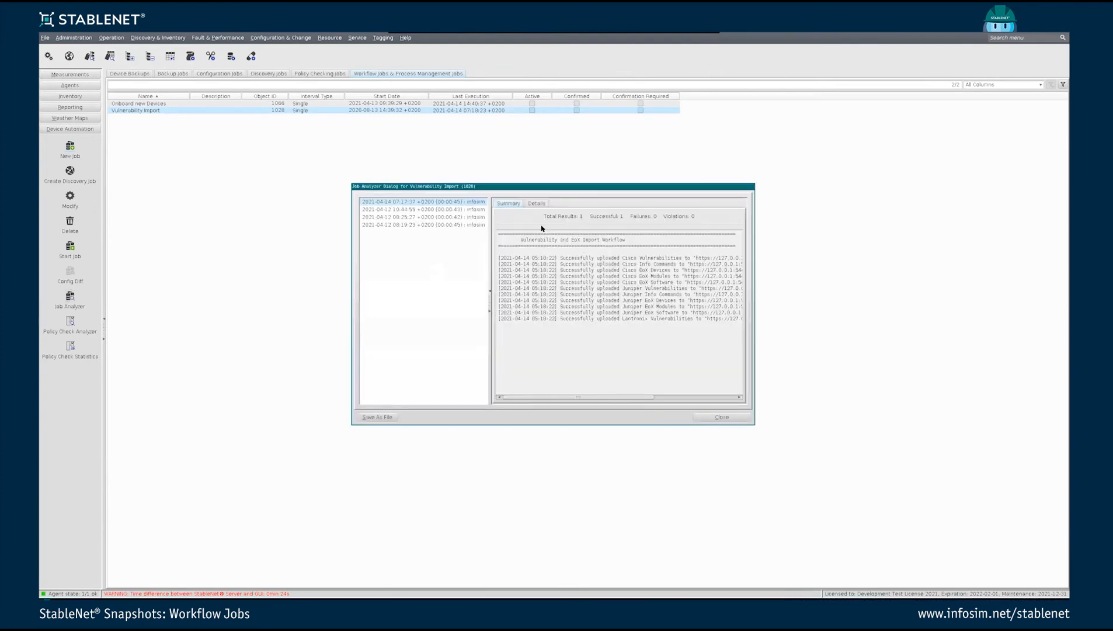
pyautogui.moveTo(587, 192); pyautogui.dragTo(451, 157)
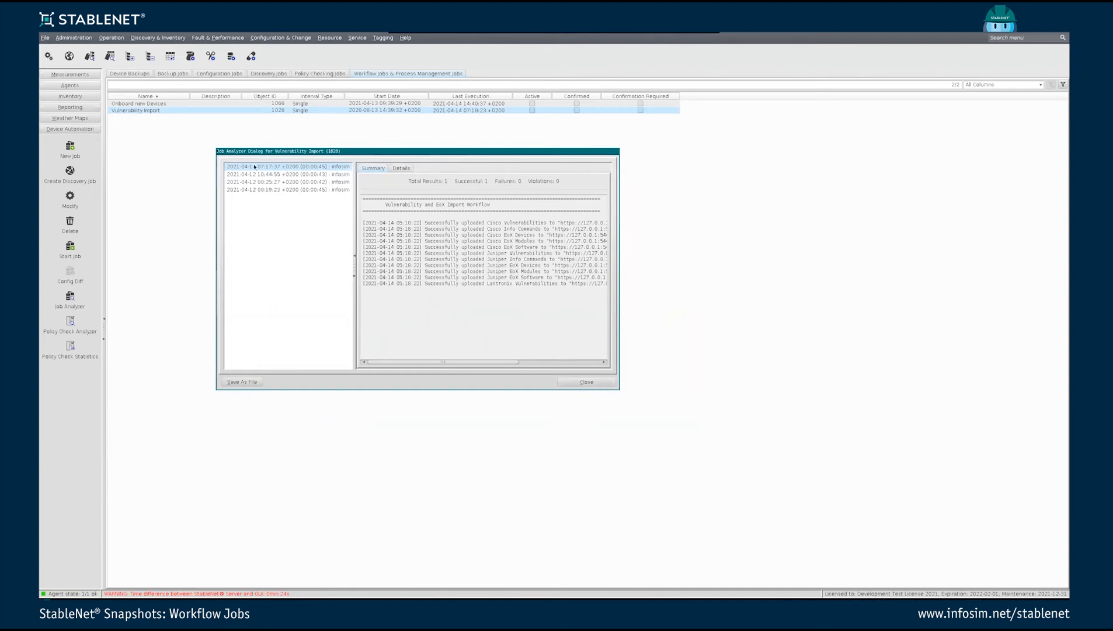
pyautogui.click(631, 394)
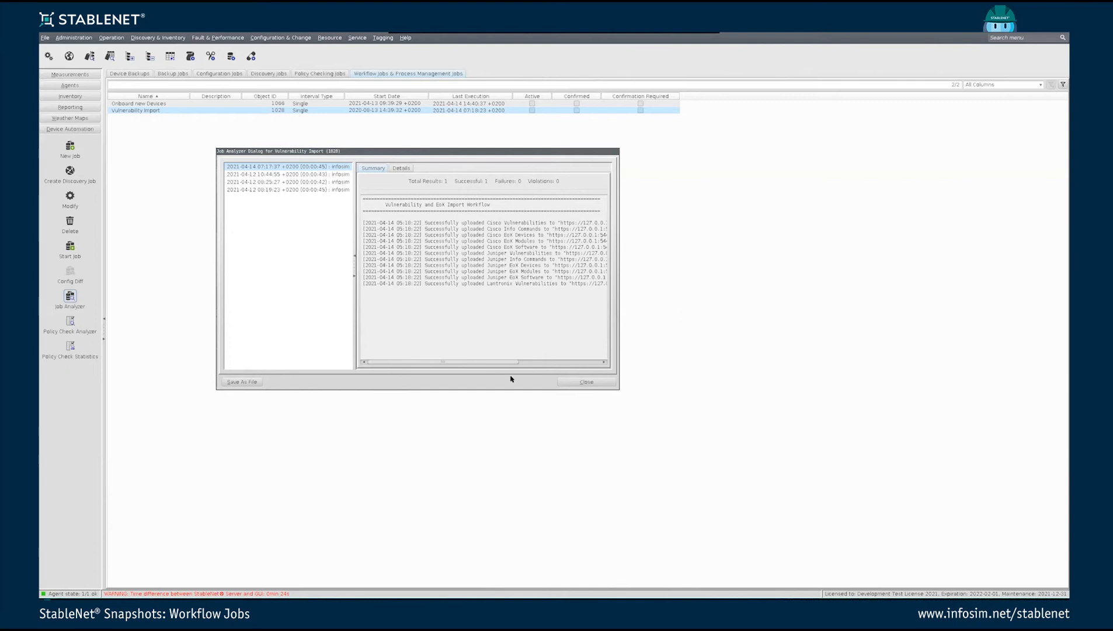
pyautogui.moveTo(442, 362)
pyautogui.mouseDown()
pyautogui.moveTo(489, 363)
pyautogui.moveTo(444, 362)
pyautogui.mouseUp()
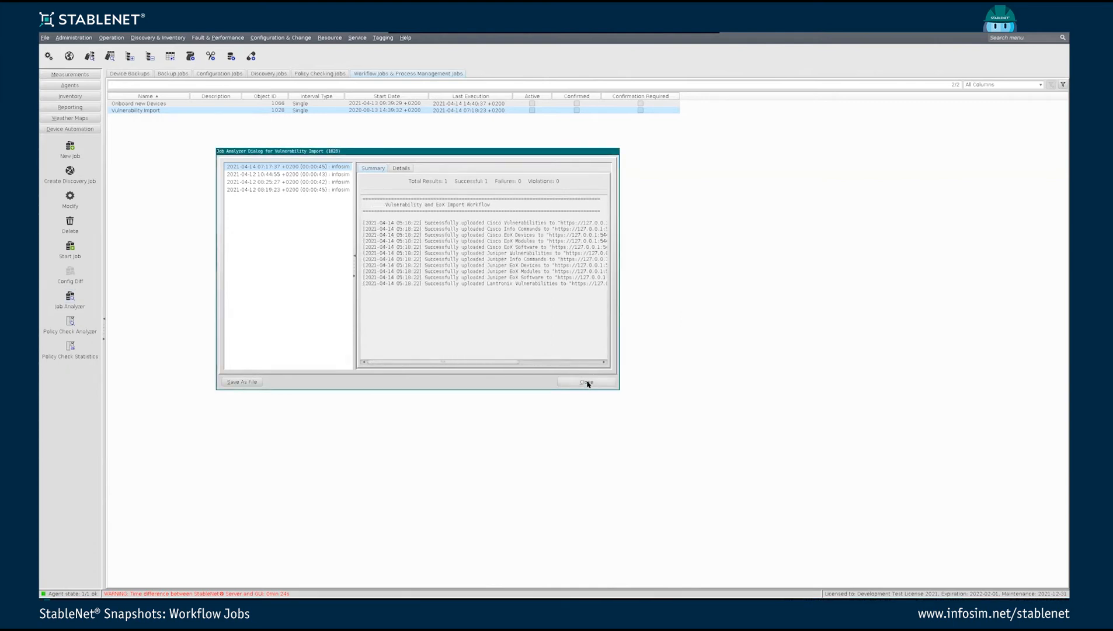
pyautogui.click(587, 382)
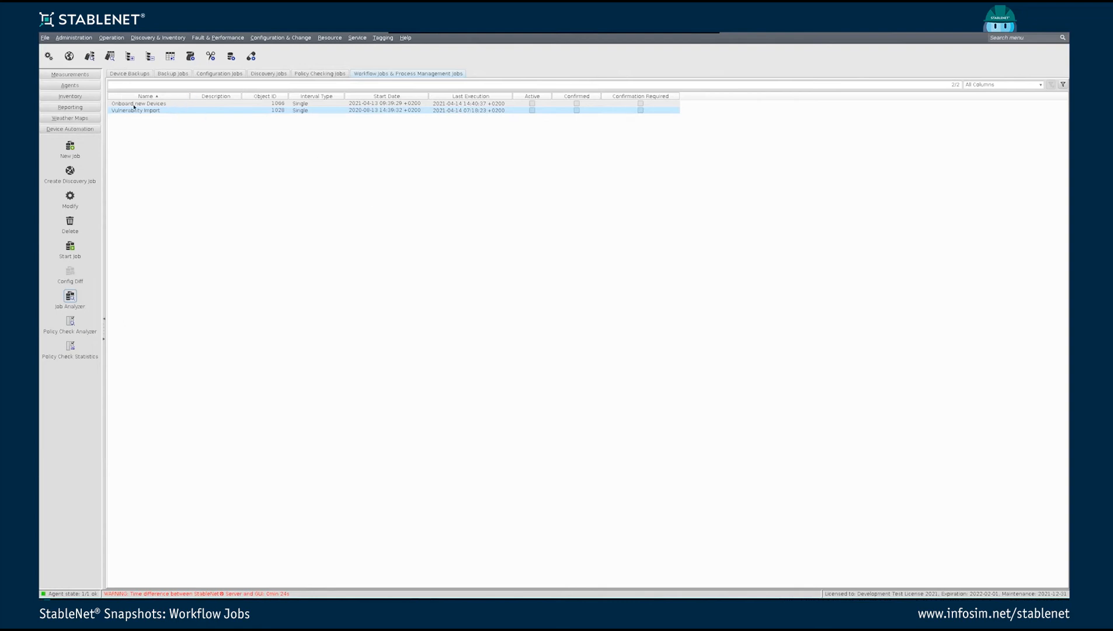
# - Select the Onboard new Devices workflow job, and view the lists of configuration jobs and discovery jobs
pyautogui.click(173, 105)
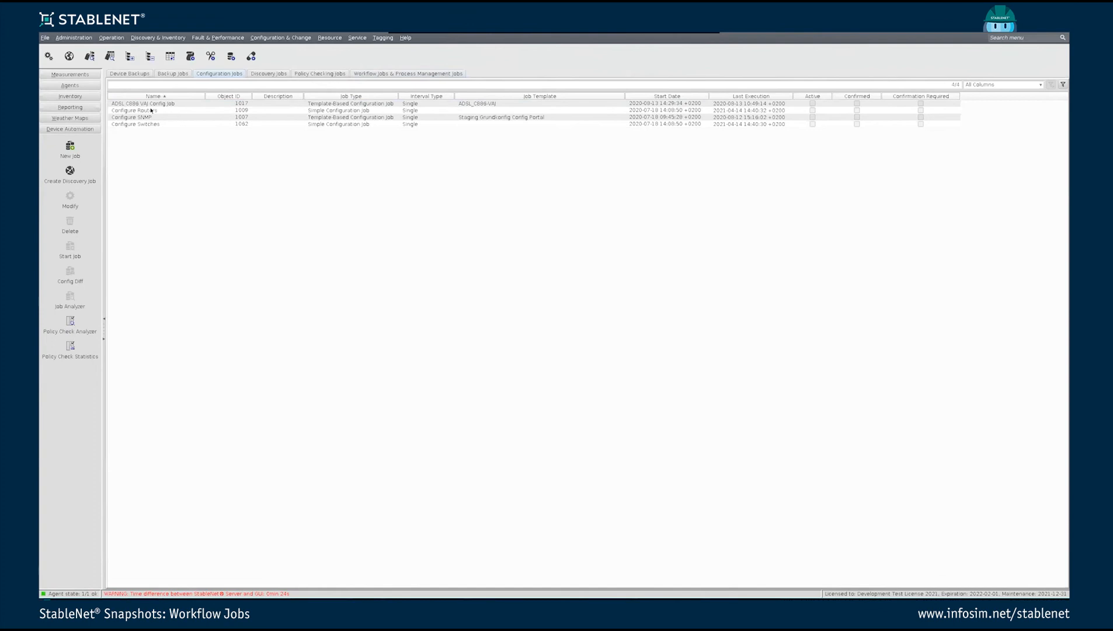
pyautogui.click(268, 73)
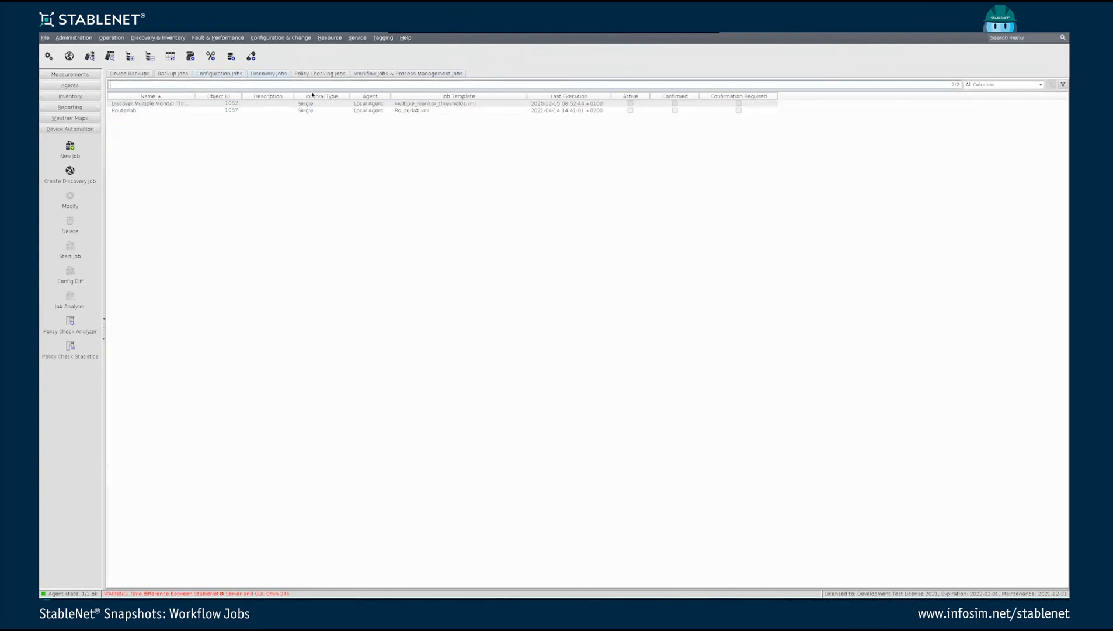
# - View the tag filters in the Tag Filter management, highlight the Routerlab Discovery filter, and close the view
pyautogui.click(382, 37)
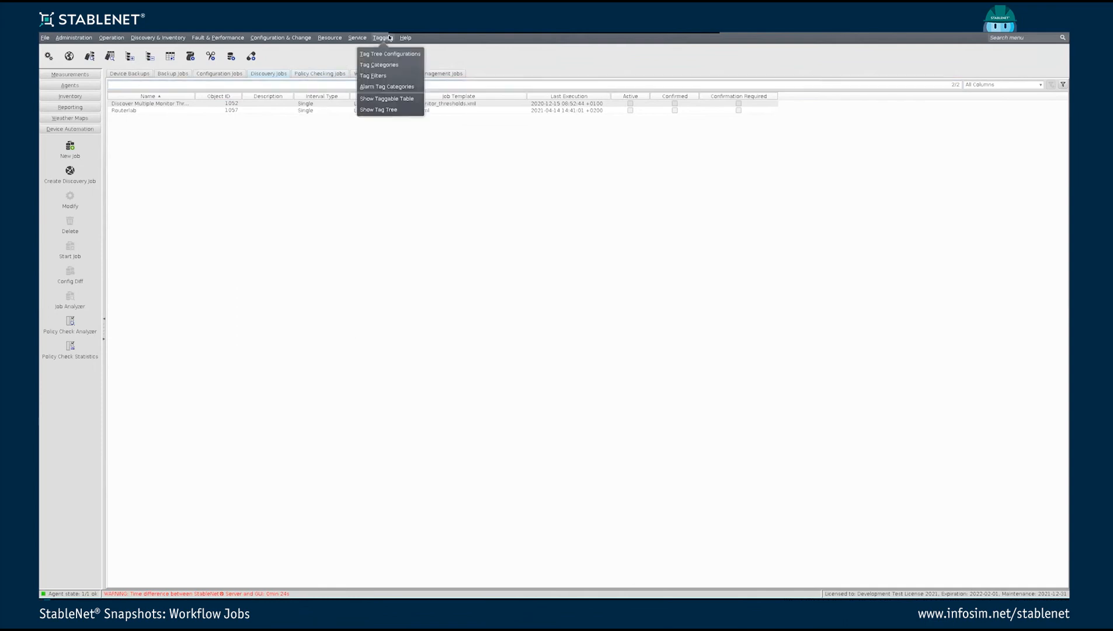
pyautogui.click(394, 76)
pyautogui.click(774, 77)
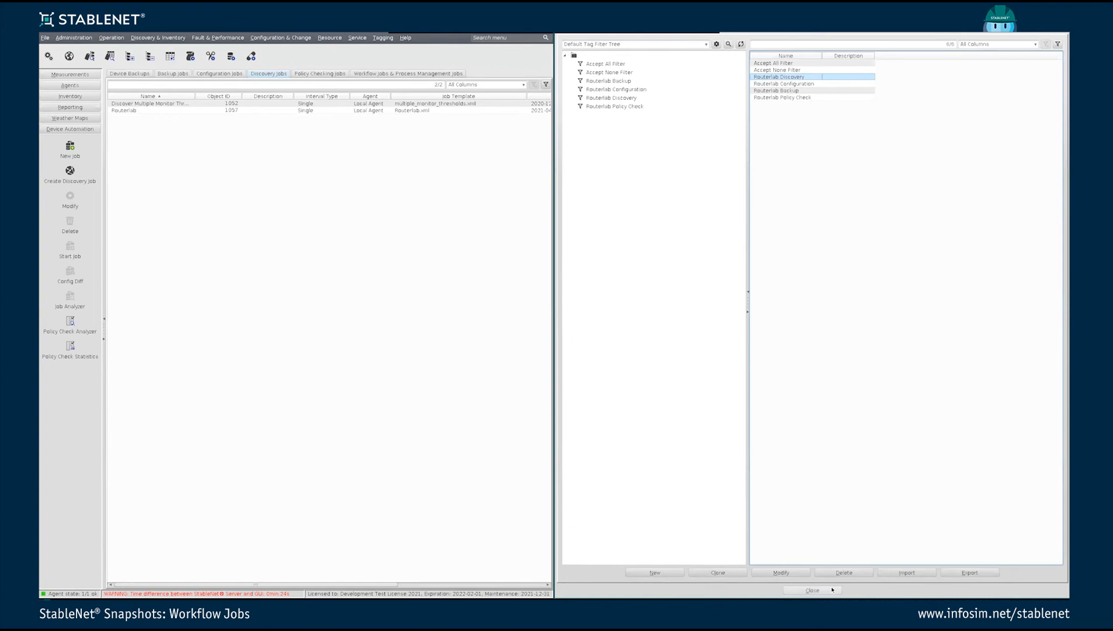
pyautogui.click(812, 590)
# - Examine the predefined job tag filters in the Onboard new Devices job's workflow configuration, and accept the job settings as they are
pyautogui.click(378, 73)
pyautogui.doubleClick(149, 106)
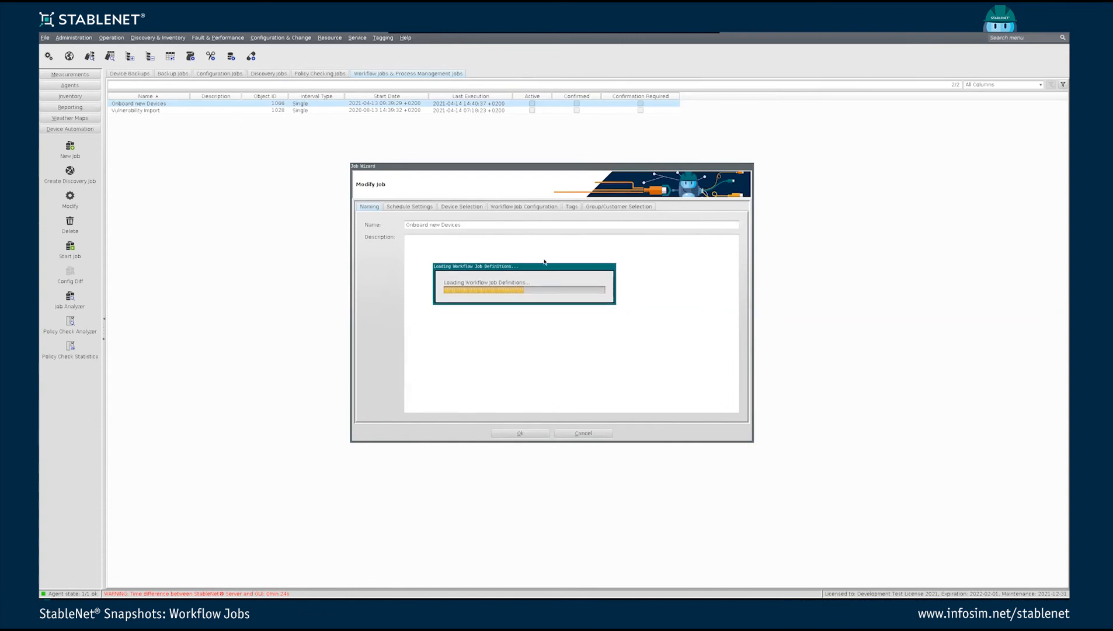
pyautogui.click(526, 208)
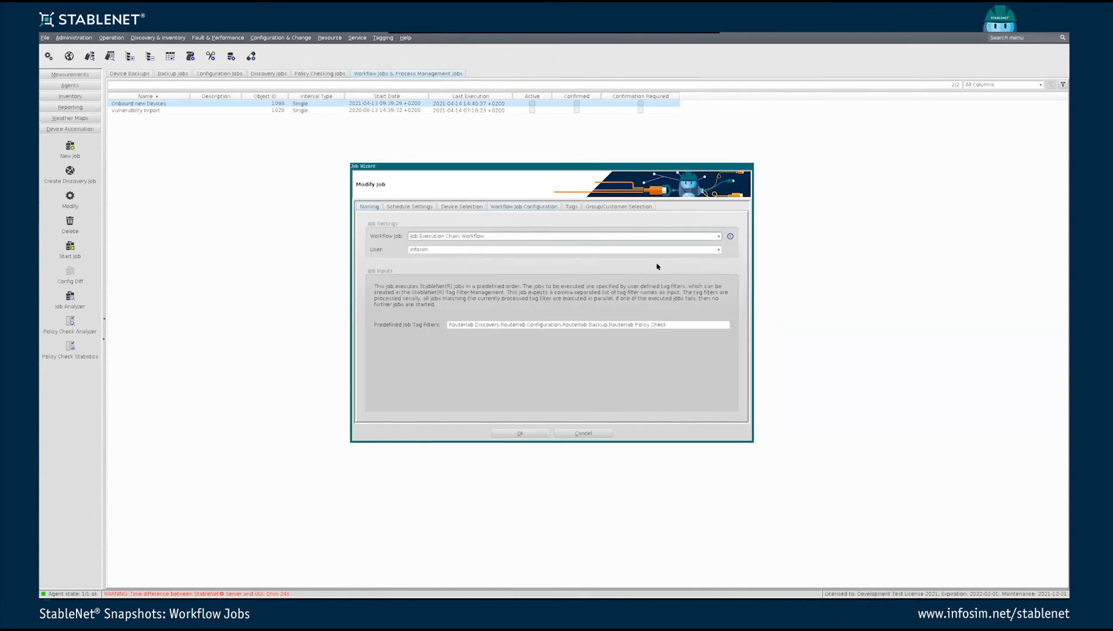
pyautogui.moveTo(446, 325); pyautogui.dragTo(672, 324)
pyautogui.click(673, 323)
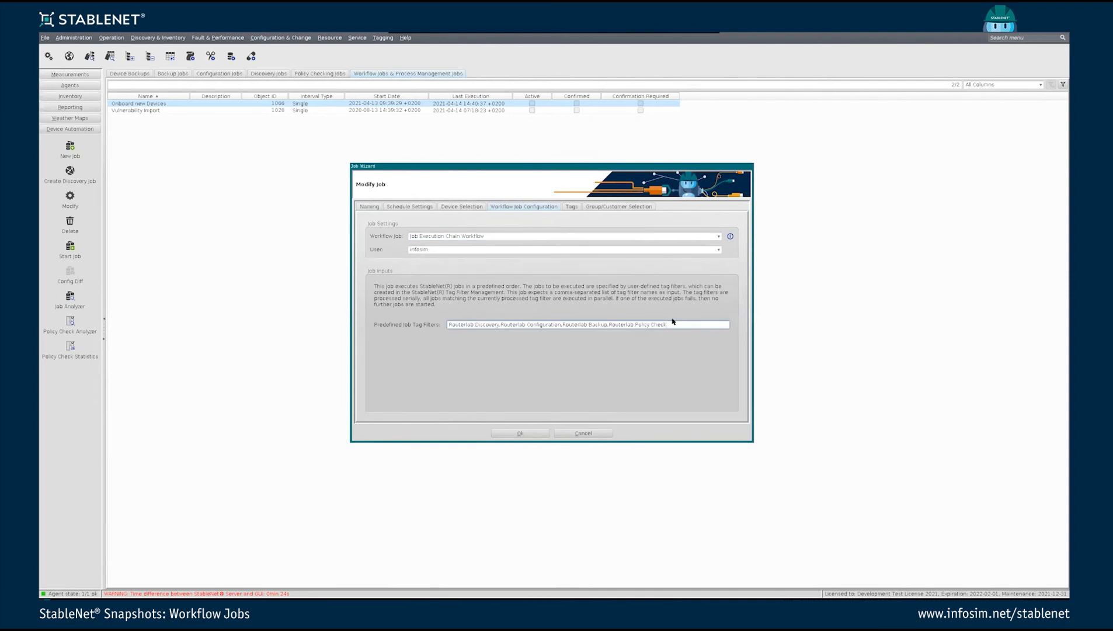
pyautogui.moveTo(499, 325); pyautogui.dragTo(447, 325)
pyautogui.click(500, 323)
pyautogui.moveTo(447, 324); pyautogui.dragTo(595, 324)
pyautogui.click(501, 324)
pyautogui.click(529, 434)
# - Start the Onboard new Devices workflow job and dismiss the start notification
pyautogui.click(69, 247)
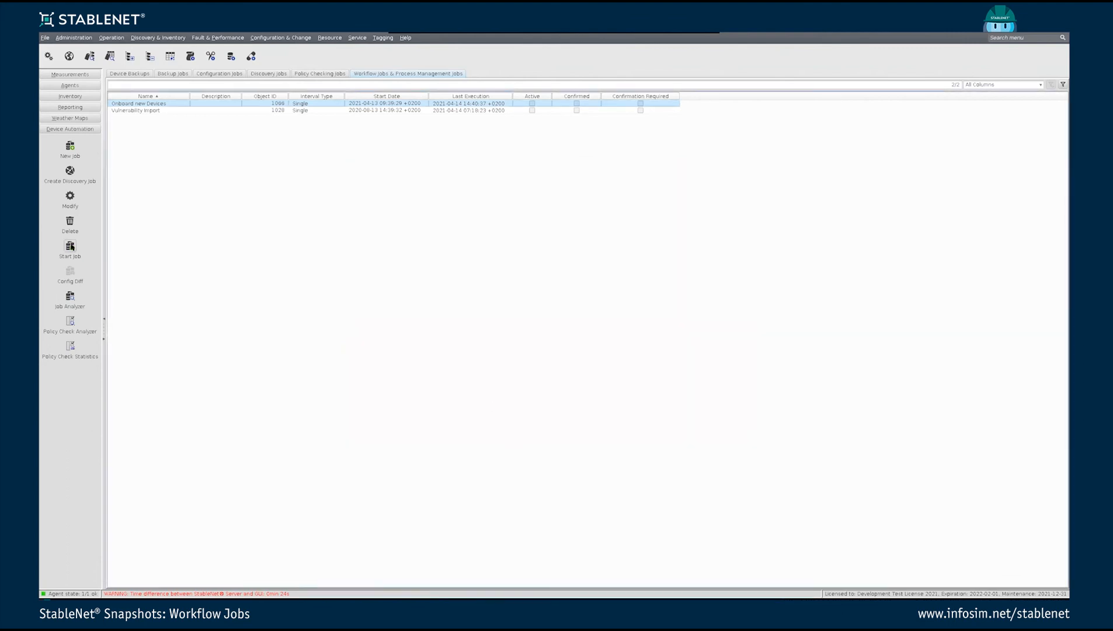
pyautogui.click(600, 402)
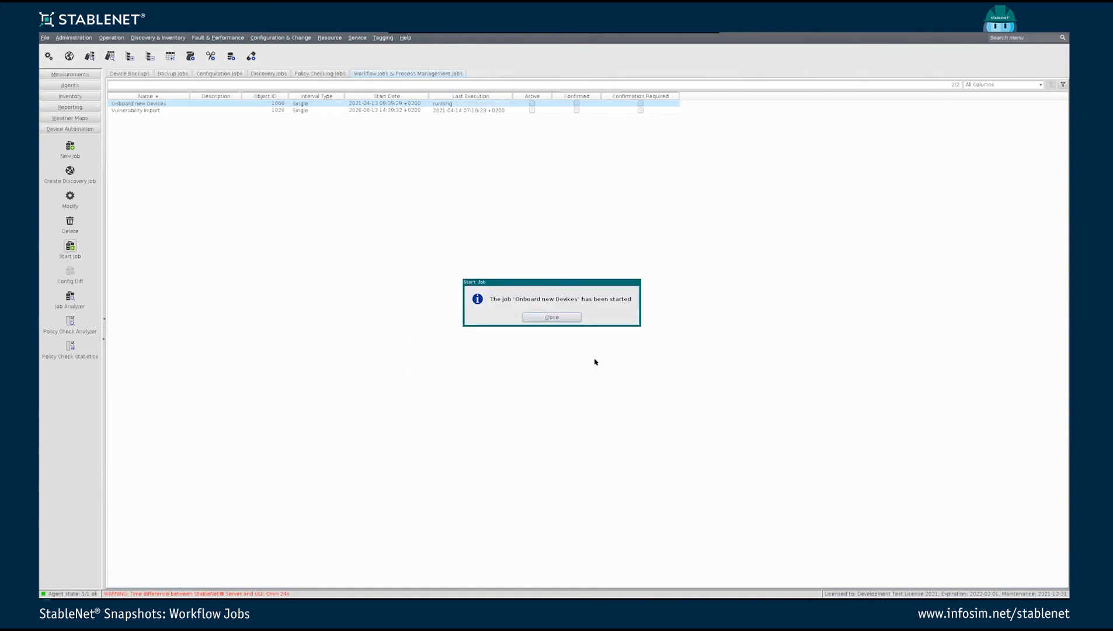
pyautogui.click(562, 318)
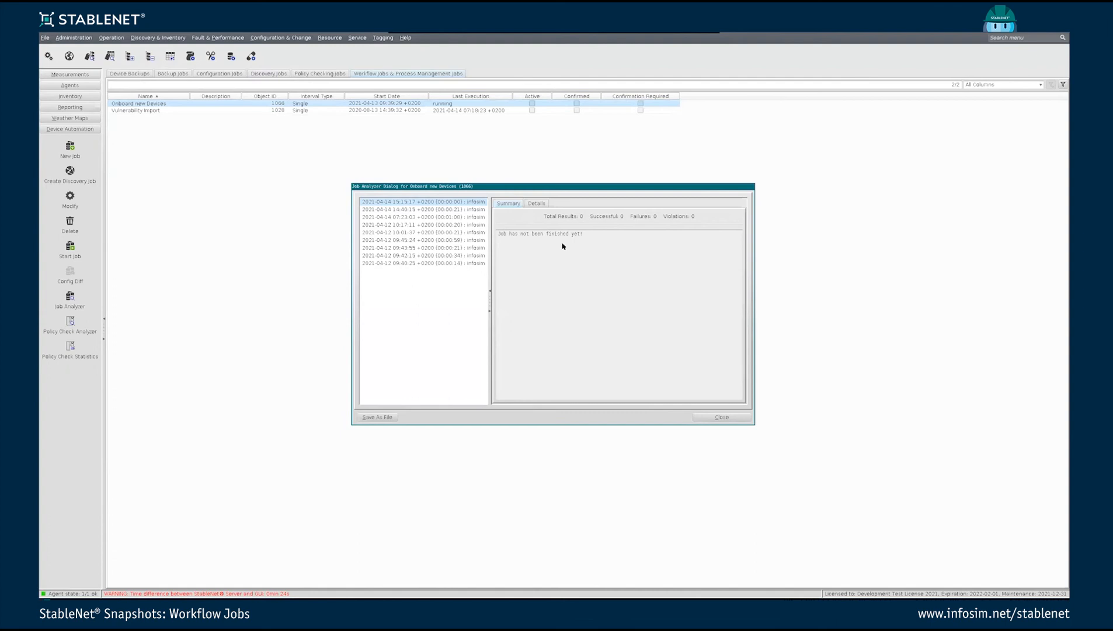
pyautogui.click(437, 209)
pyautogui.moveTo(506, 185); pyautogui.dragTo(459, 146)
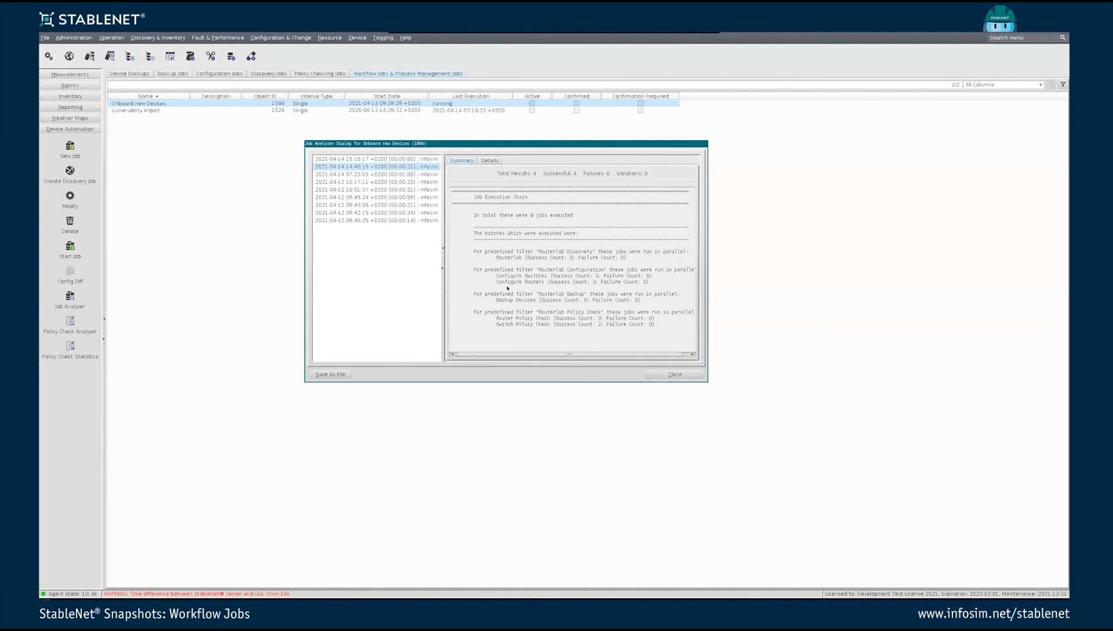
pyautogui.click(416, 190)
pyautogui.click(412, 198)
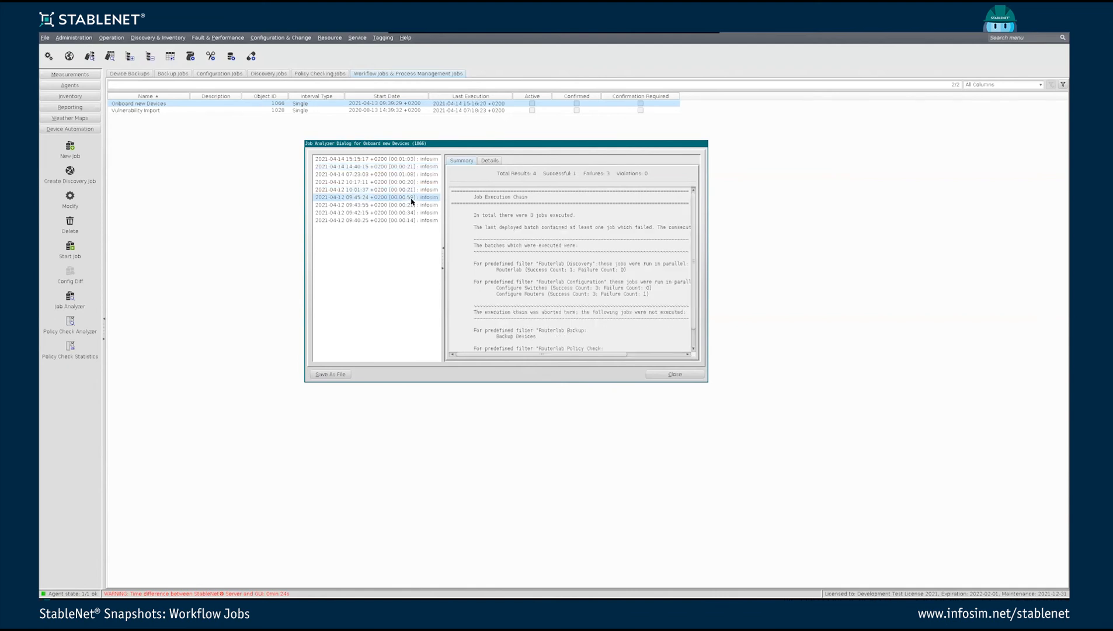
pyautogui.click(708, 383)
pyautogui.moveTo(707, 383); pyautogui.dragTo(805, 461)
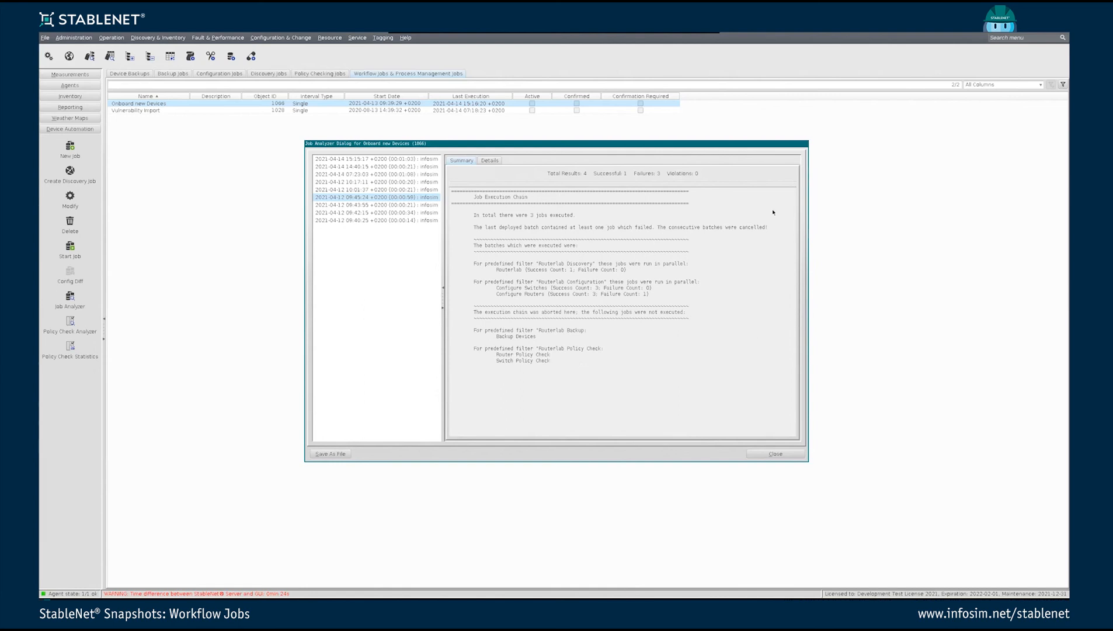
pyautogui.click(454, 194)
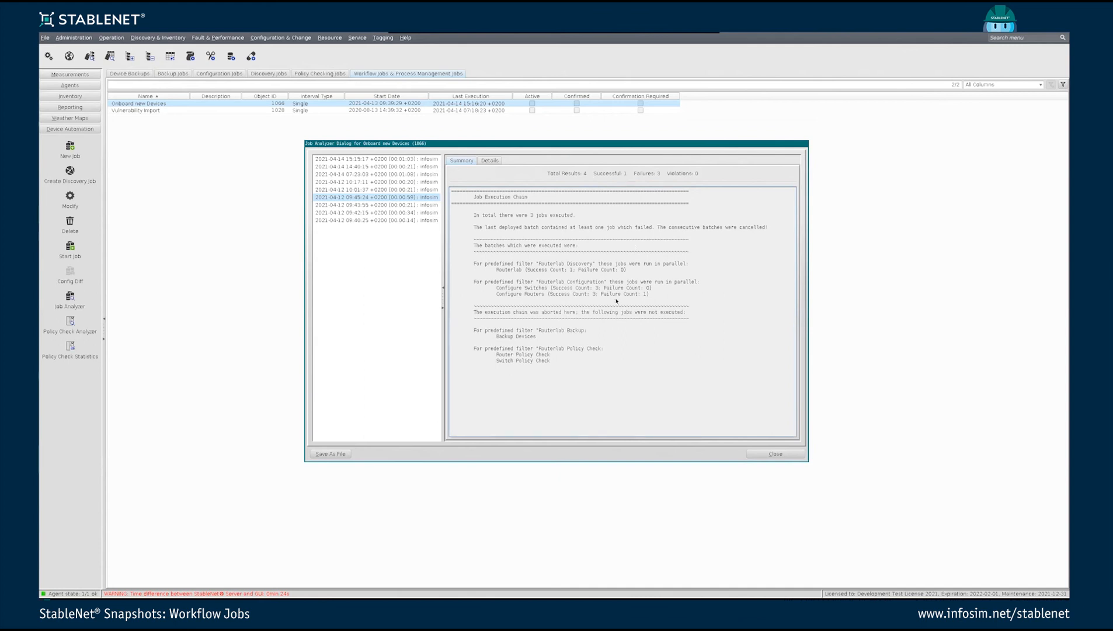
pyautogui.moveTo(561, 366); pyautogui.dragTo(533, 352)
pyautogui.click(570, 357)
pyautogui.click(776, 454)
# - Switch the Onboard new Devices job to Job Execution Chain Workflow (upcoming 10.1 release), examine its job inputs, and cancel the modification
pyautogui.doubleClick(309, 104)
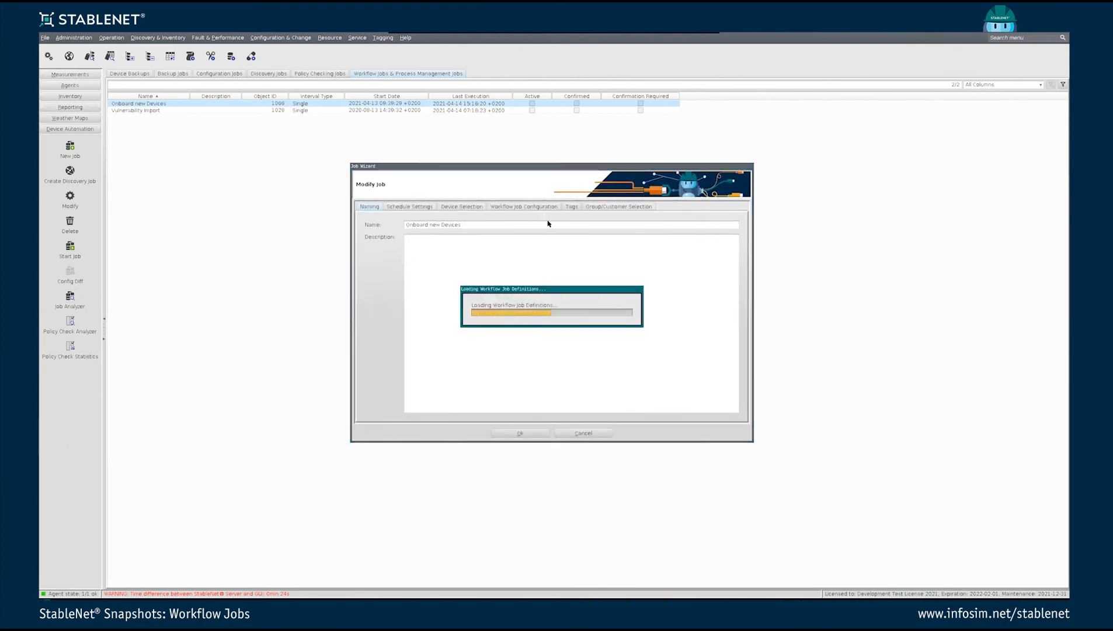
pyautogui.click(509, 206)
pyautogui.click(484, 235)
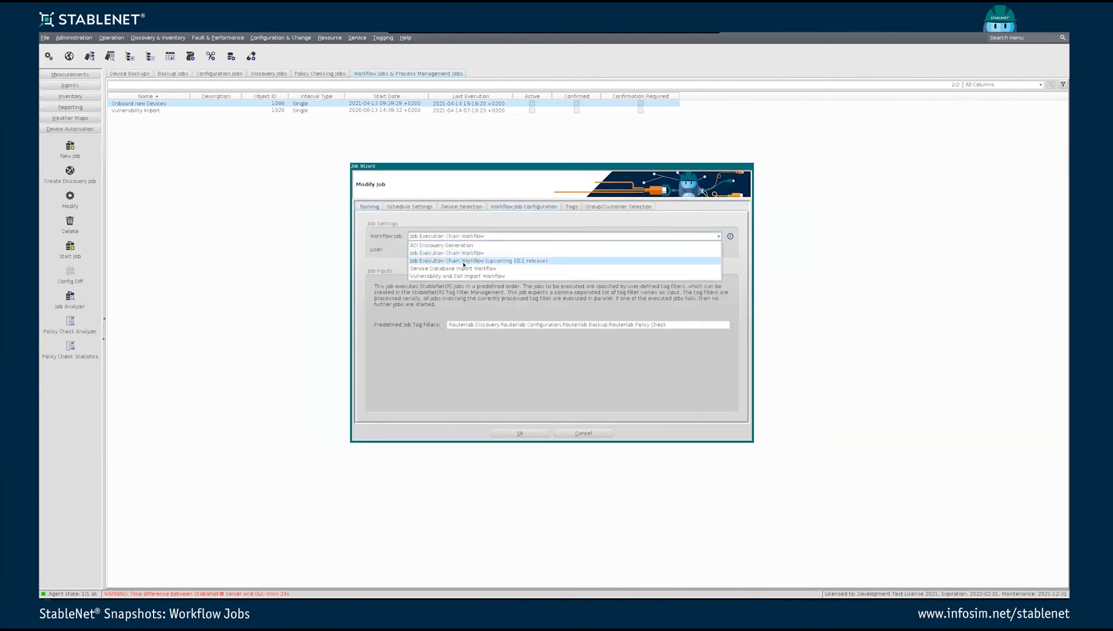
pyautogui.click(534, 261)
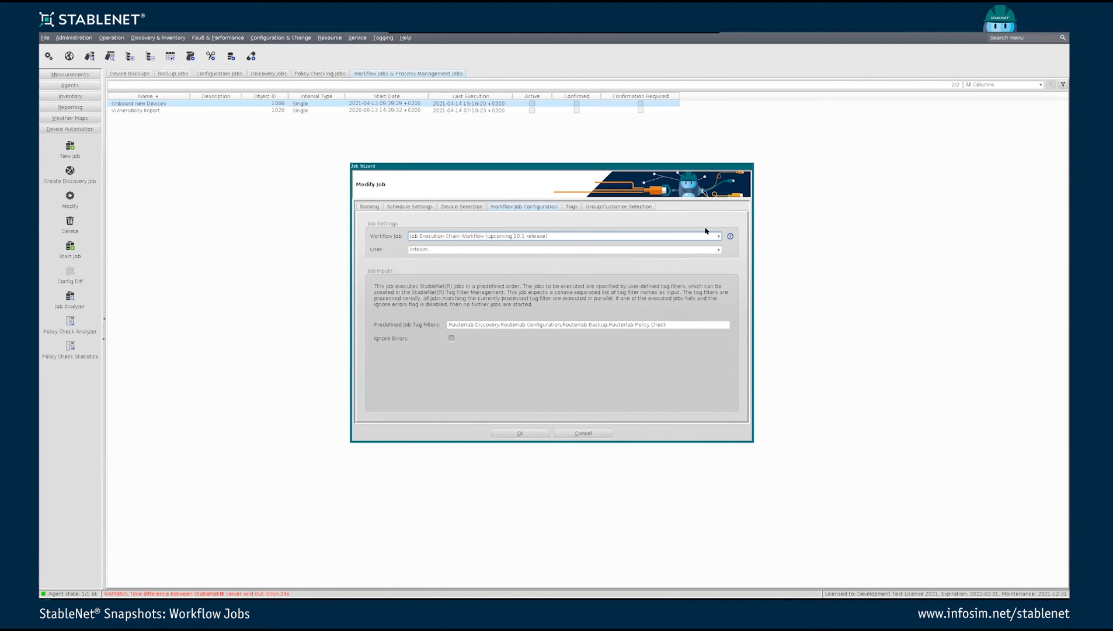
pyautogui.moveTo(465, 166); pyautogui.dragTo(459, 129)
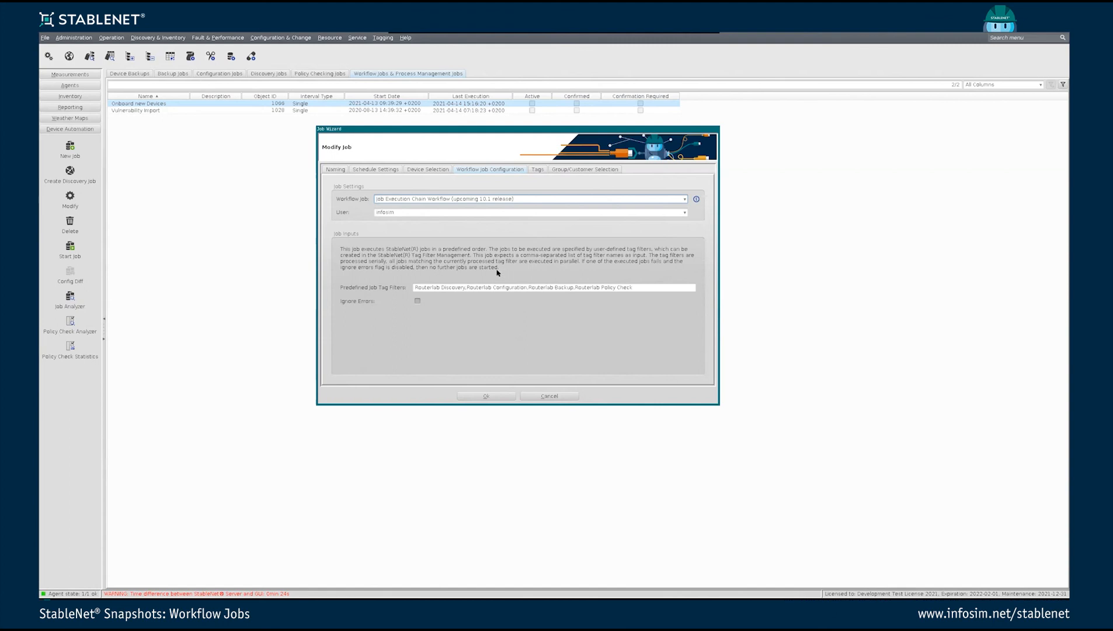
pyautogui.click(638, 288)
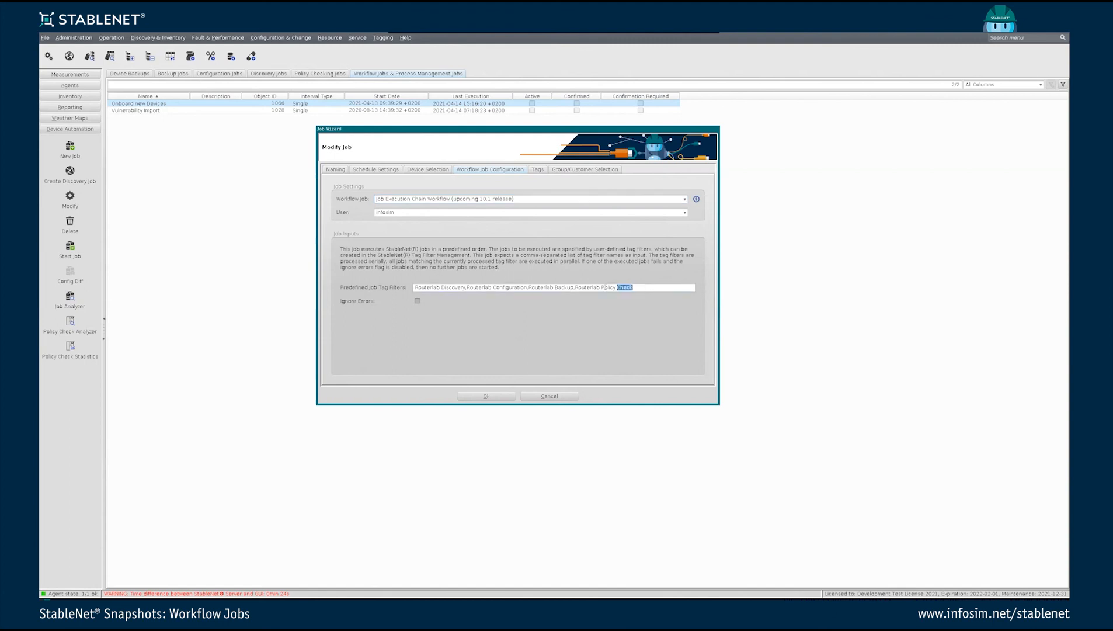
pyautogui.click(467, 287)
pyautogui.moveTo(478, 131); pyautogui.dragTo(504, 122)
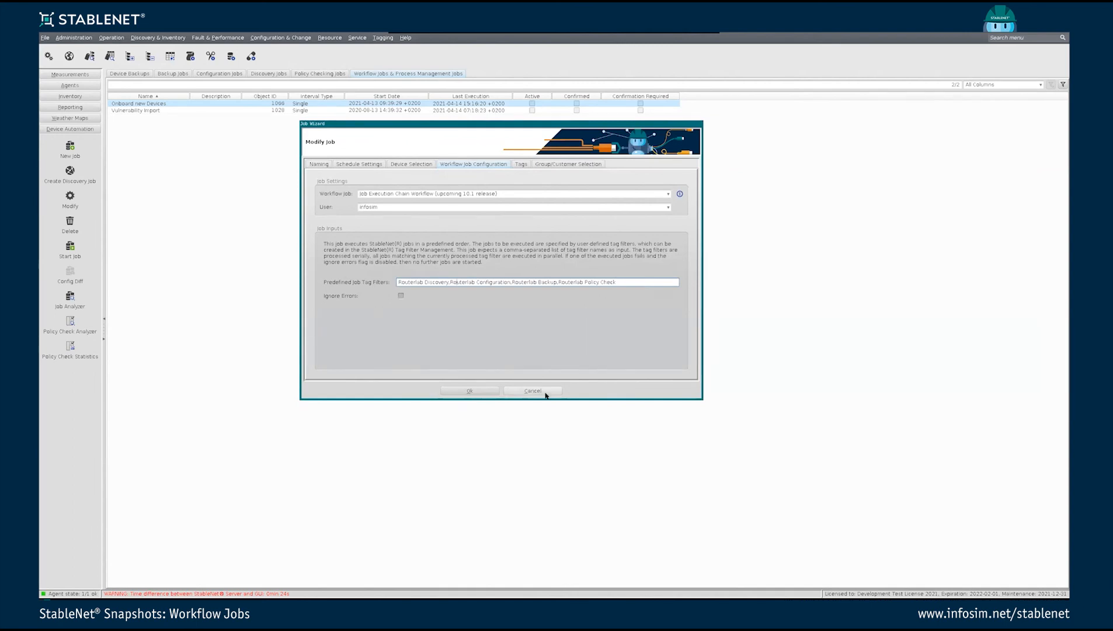
pyautogui.click(526, 390)
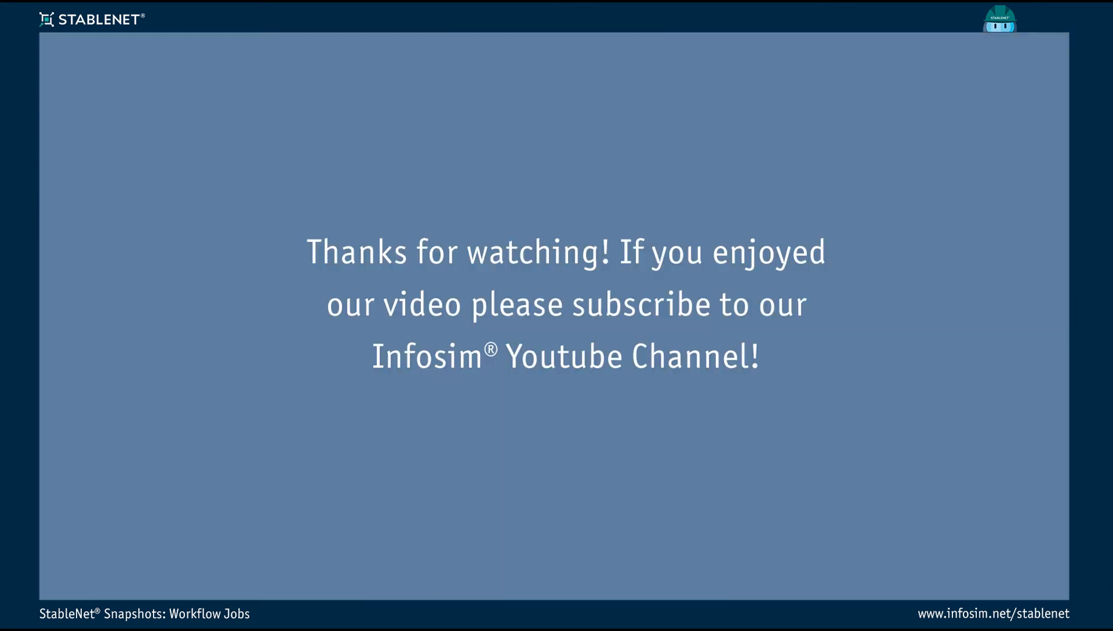